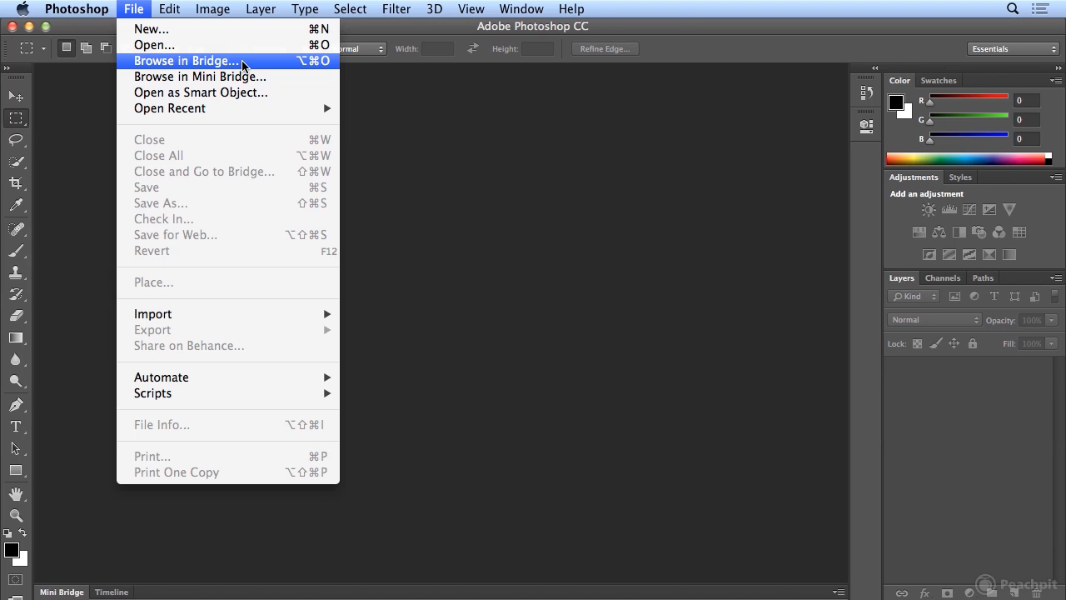
- Switch to Adobe Bridge, open the Desktop folder Project_Files > 02_Photoshop_projects, and enlarge its thumbnails to four per row
left_click(243, 64)
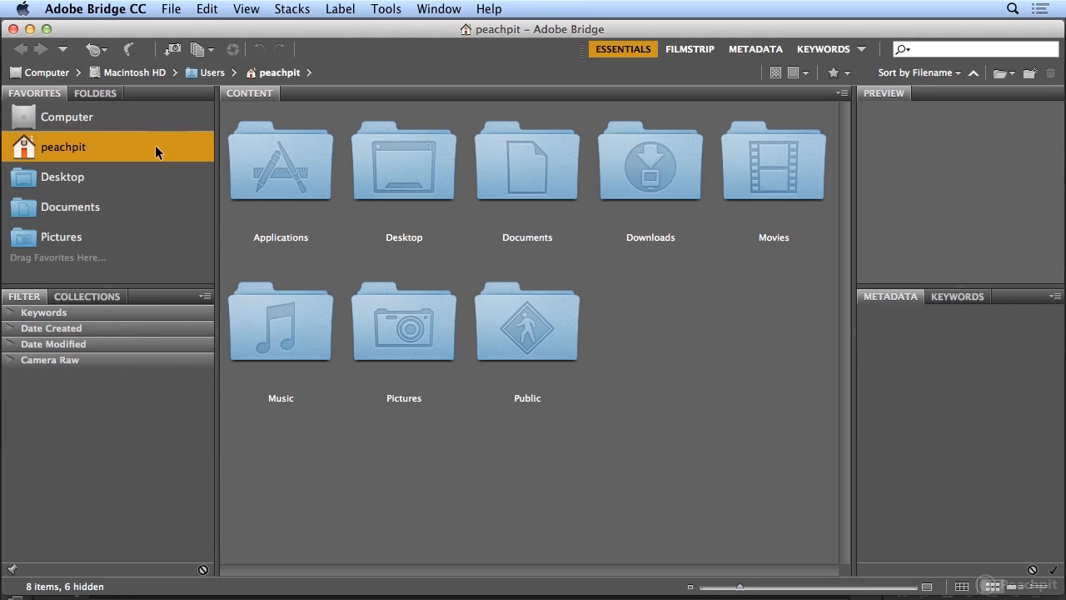
double_click(401, 170)
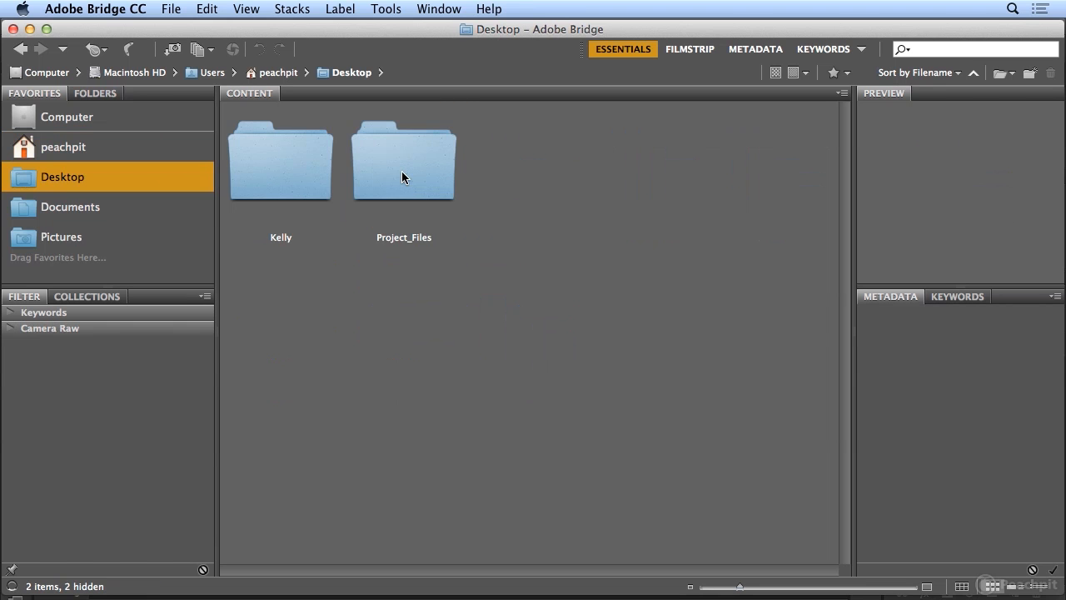
double_click(401, 171)
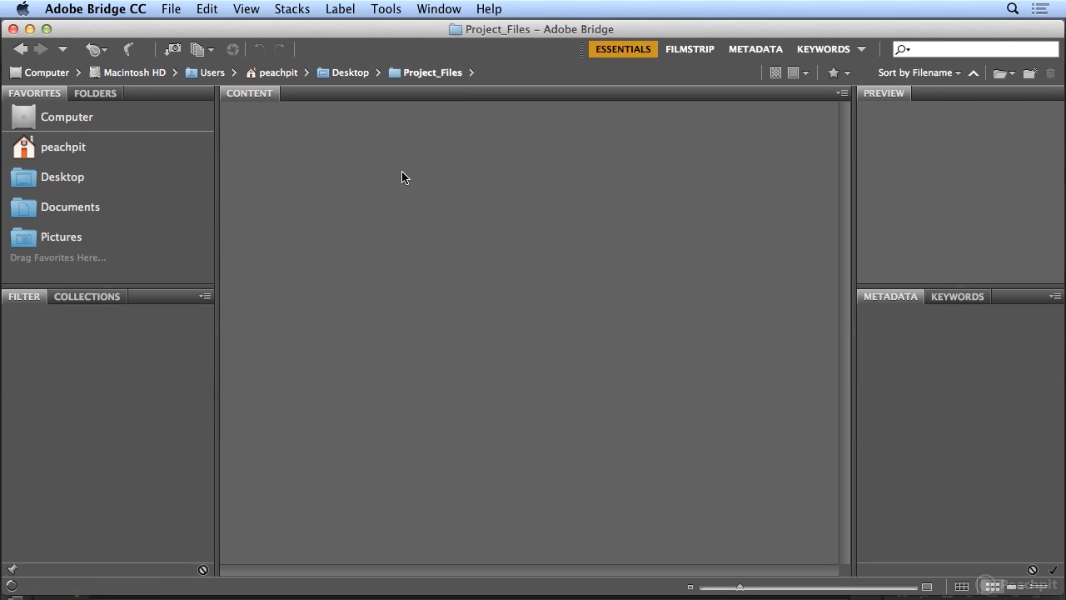
left_click(401, 176)
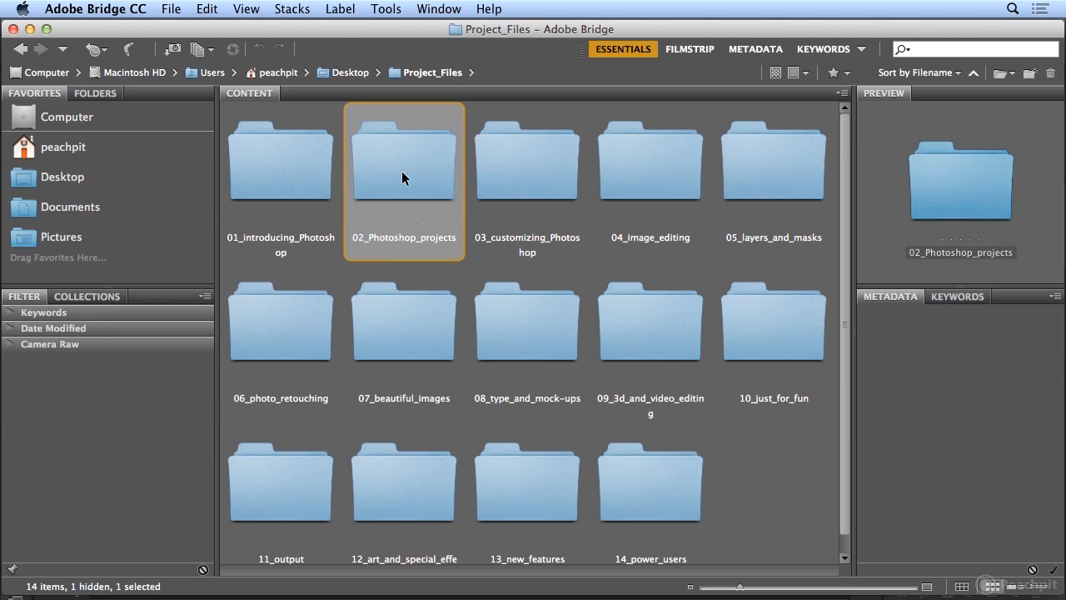
double_click(401, 172)
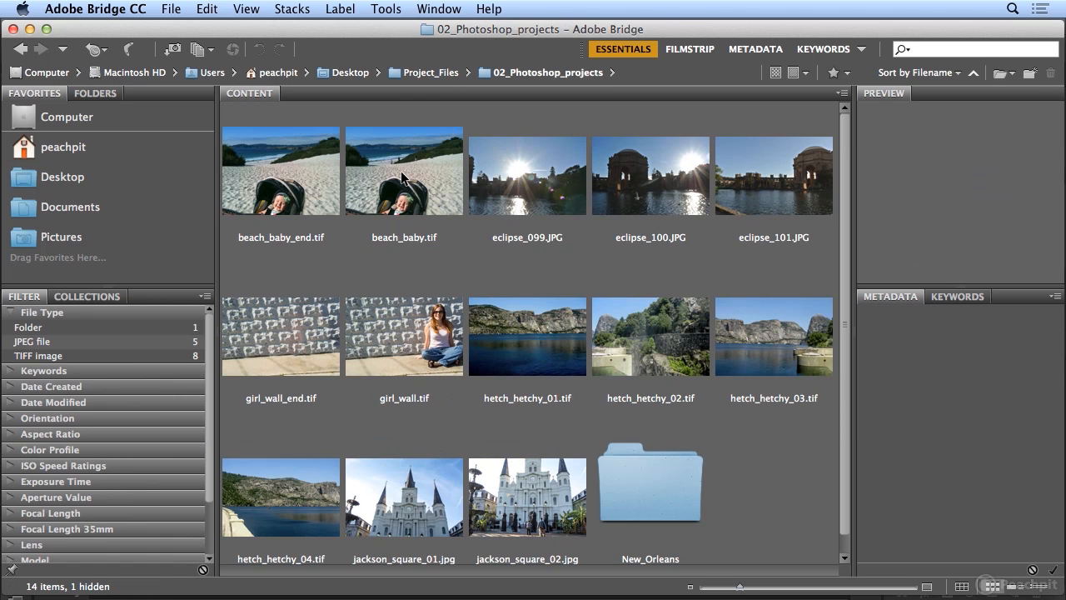
left_click_drag(740, 588, 722, 590)
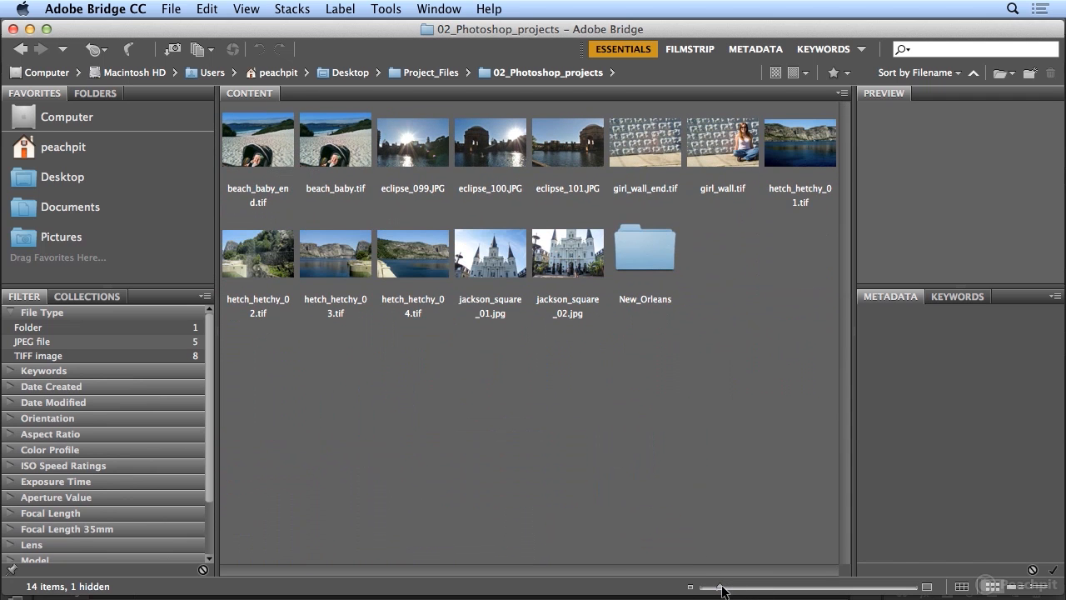
left_click_drag(722, 590, 755, 590)
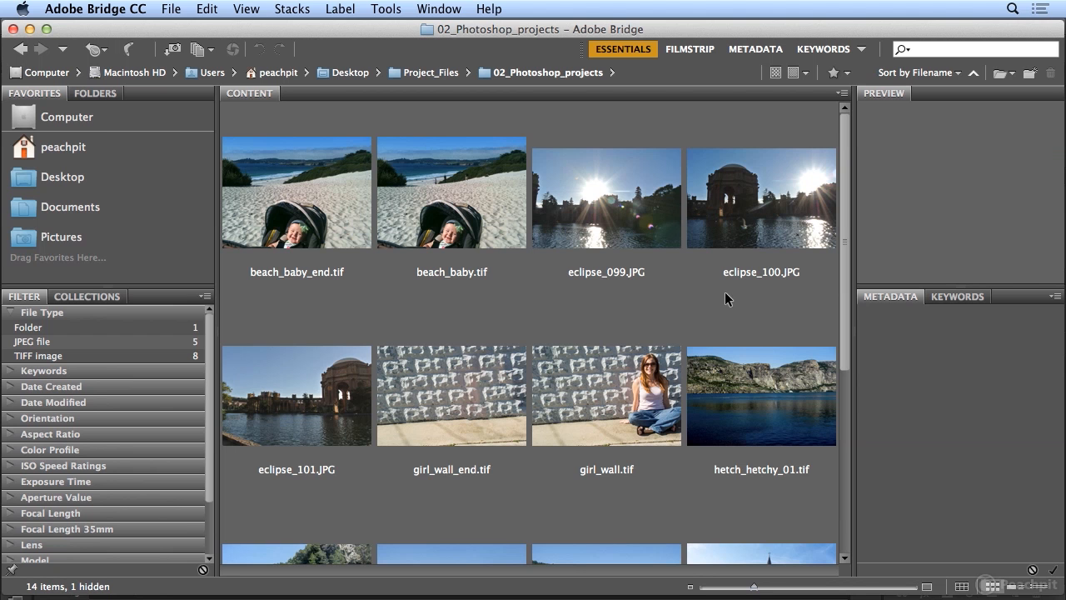
- Preview the photos eclipse_099.JPG, eclipse_100.JPG and eclipse_101.JPG one at a time to compare their overlapping content
left_click(654, 231)
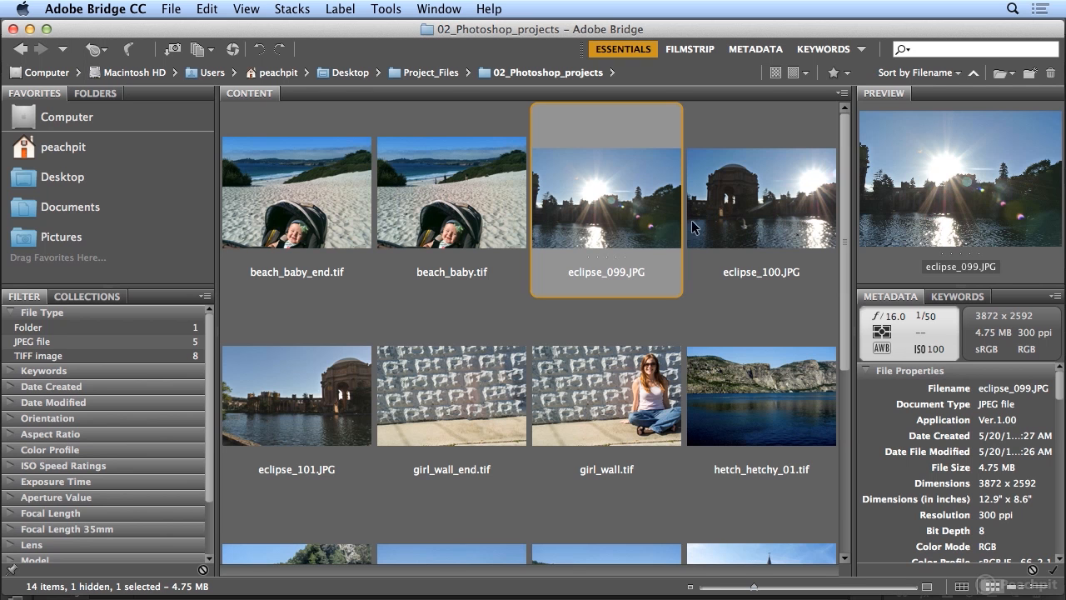
left_click(756, 220)
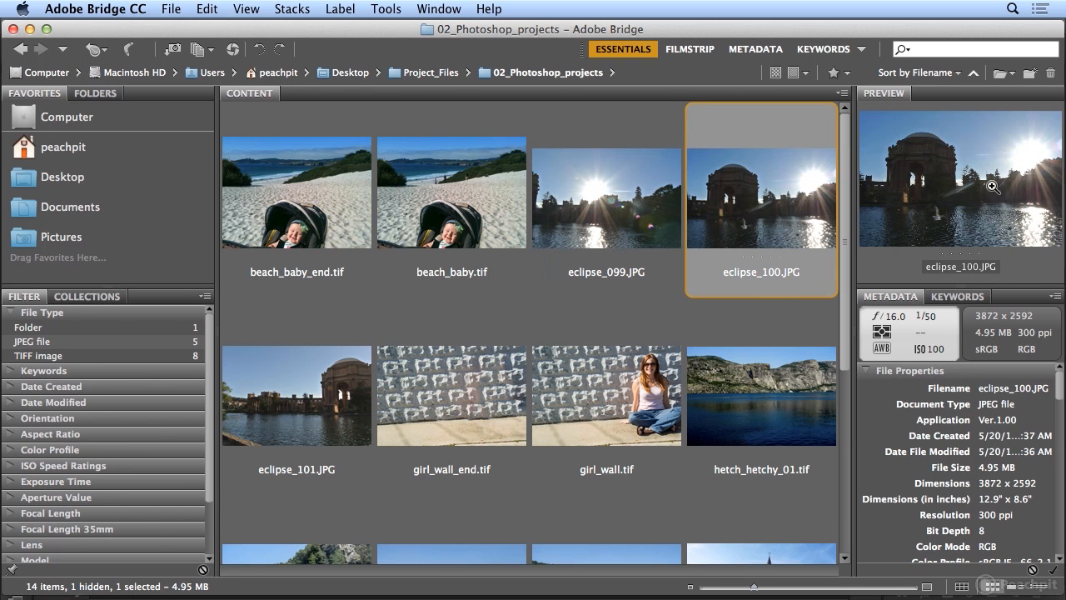
left_click(291, 385)
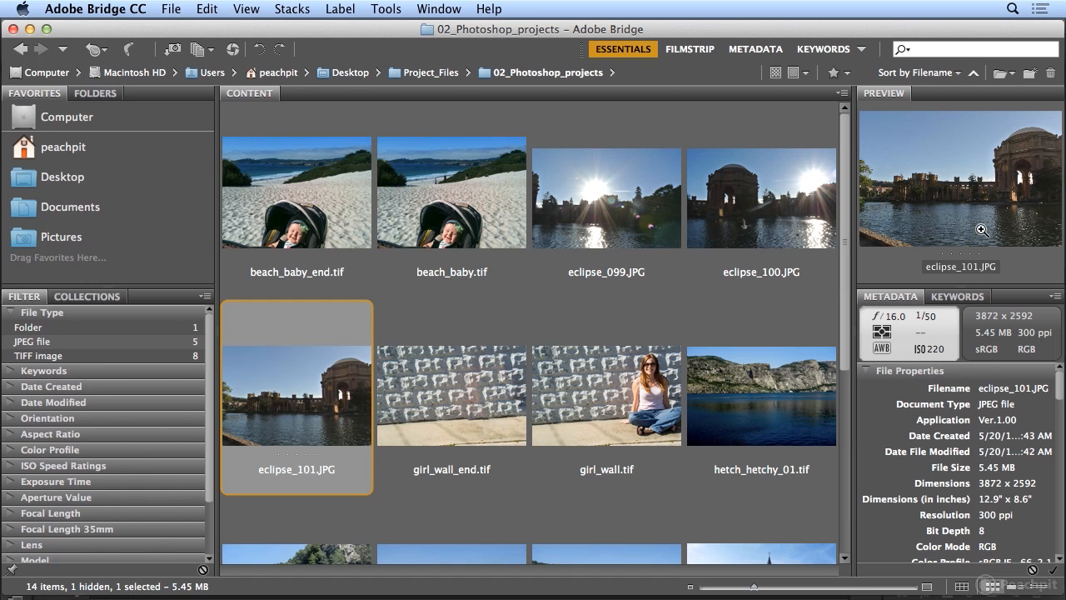
left_click(803, 227)
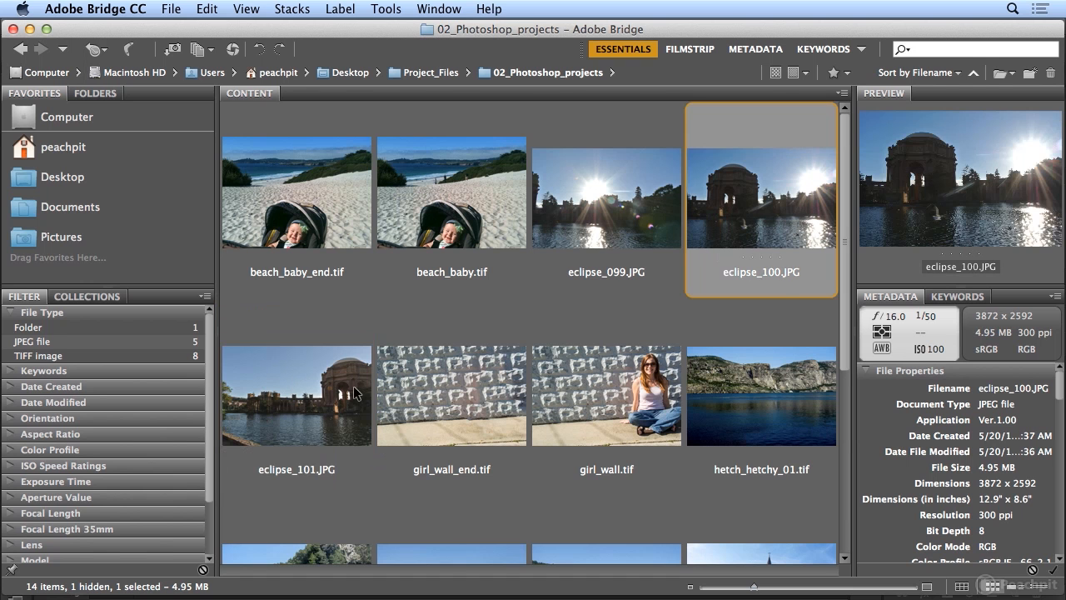
left_click(278, 399)
left_click(721, 215)
- Select eclipse_099.JPG, eclipse_100.JPG and eclipse_101.JPG together, once as a continuous range and once file by file
left_click(628, 213)
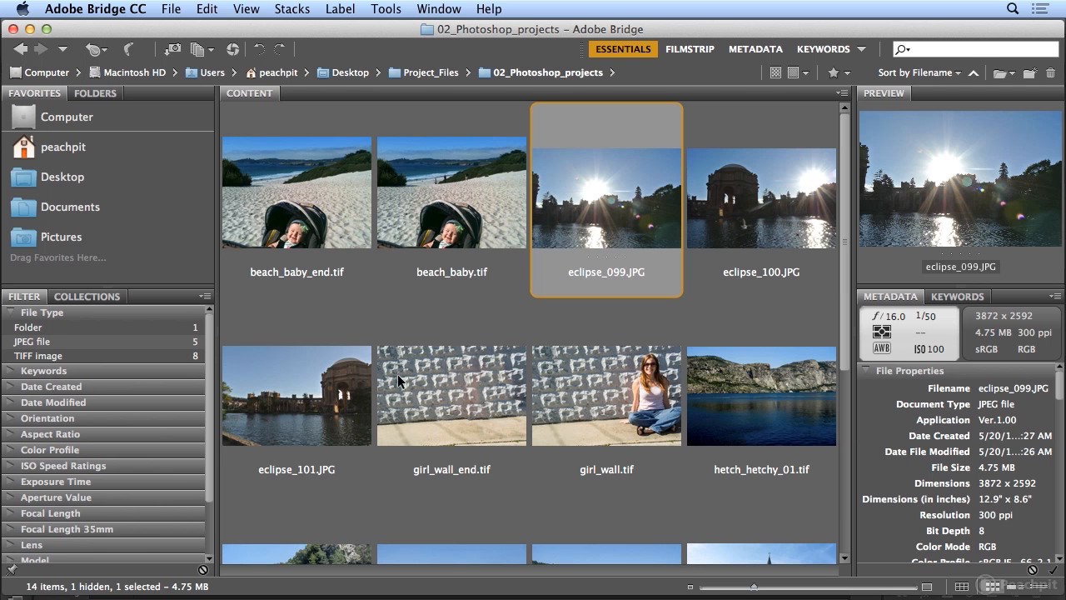
left_click(305, 404, "shift")
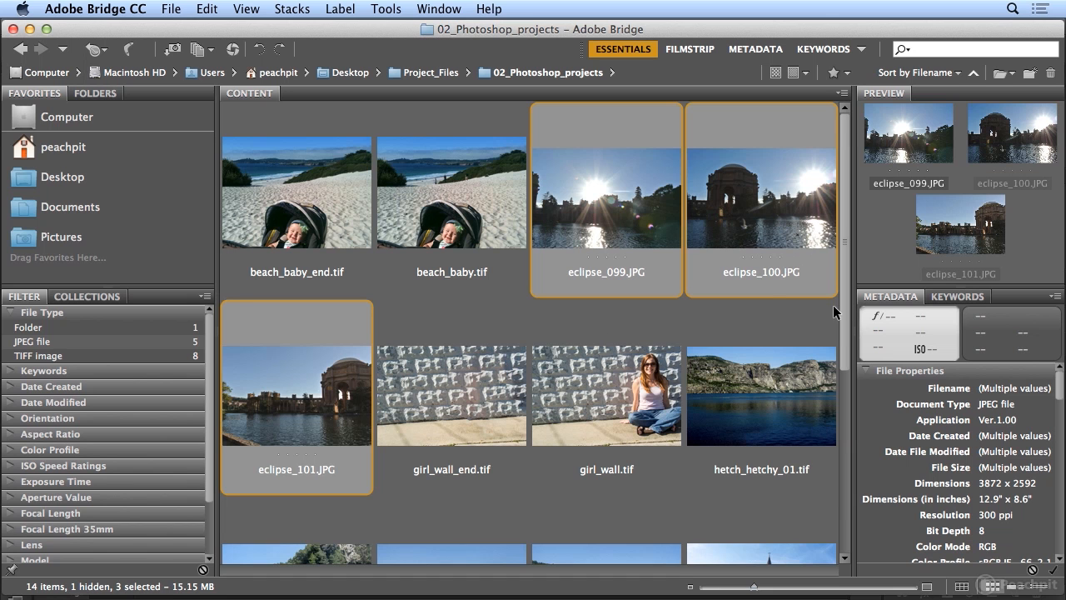
left_click(571, 244)
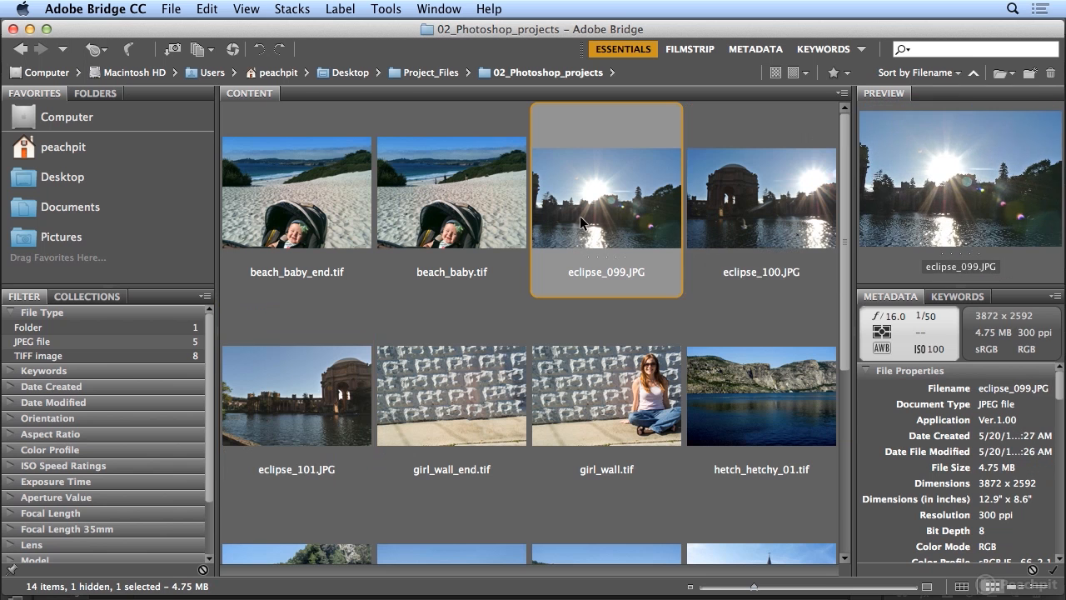
left_click(723, 210, "super")
left_click(331, 392, "super")
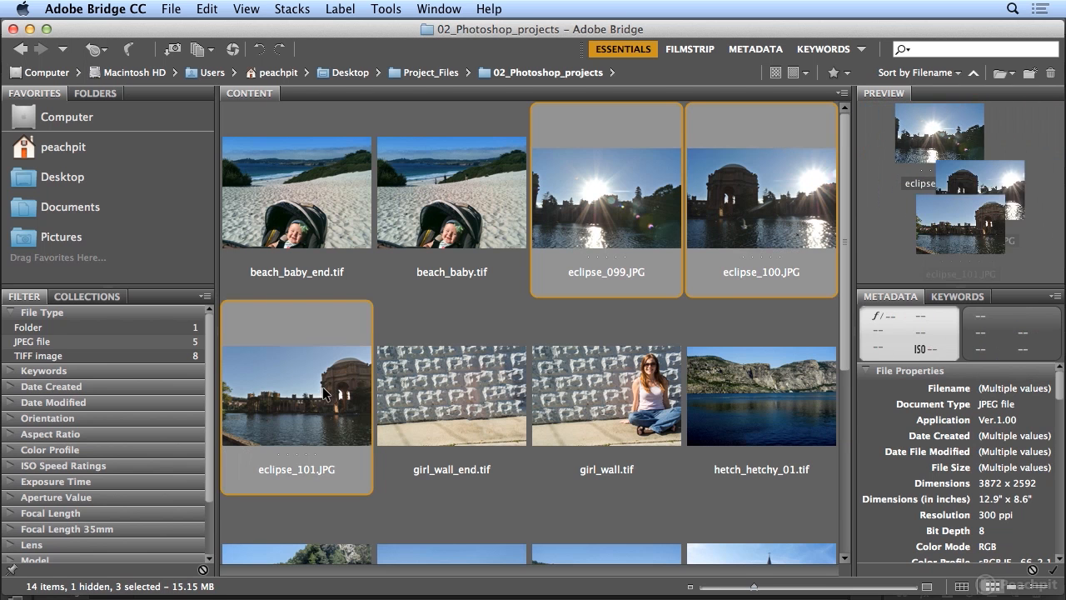
- Merge eclipse_099.JPG through eclipse_101.JPG into one panorama using Photomerge with the Auto layout and Blend Images Together
left_click(622, 173)
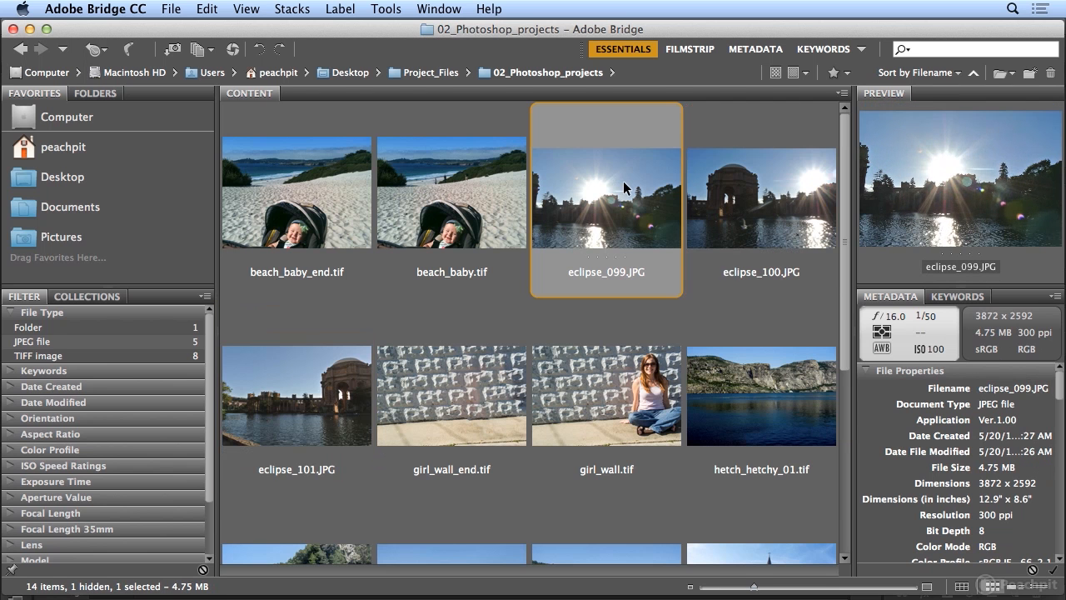
left_click(327, 408, "shift")
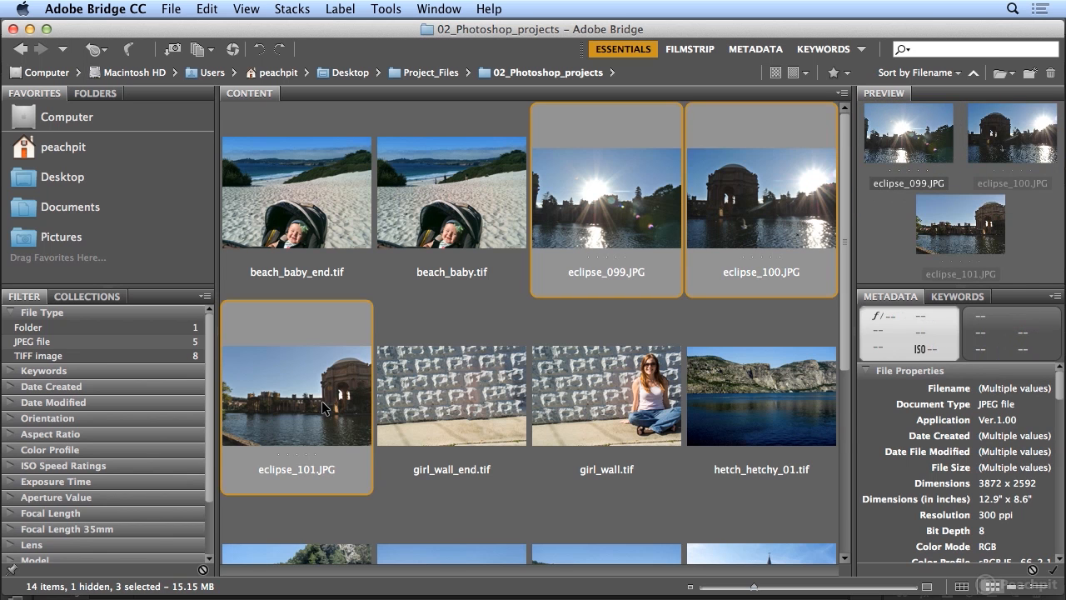
left_click(401, 10)
mouse_move(434, 154)
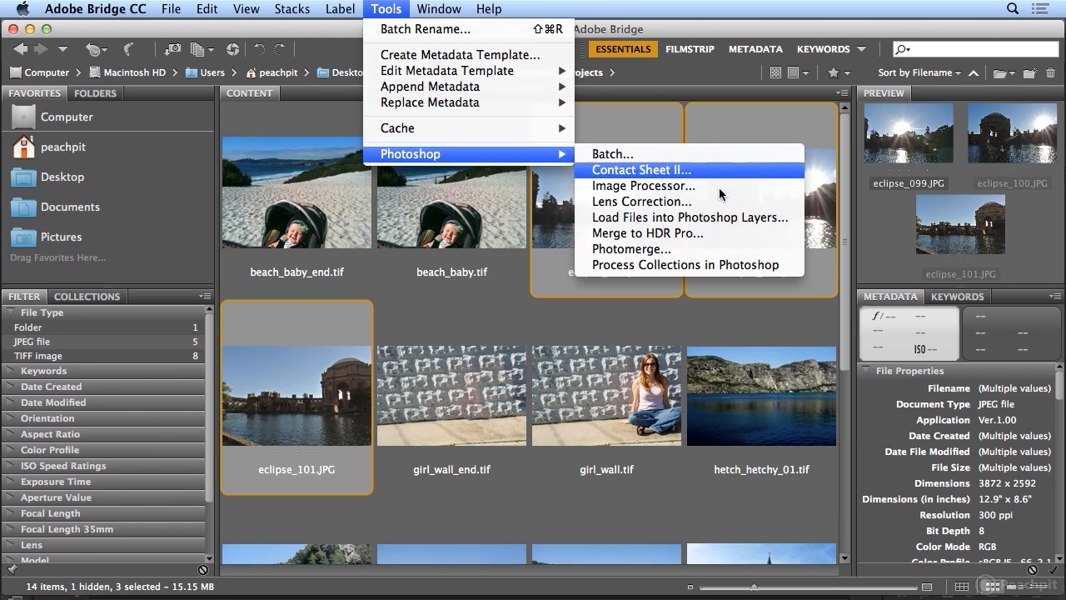
left_click(722, 249)
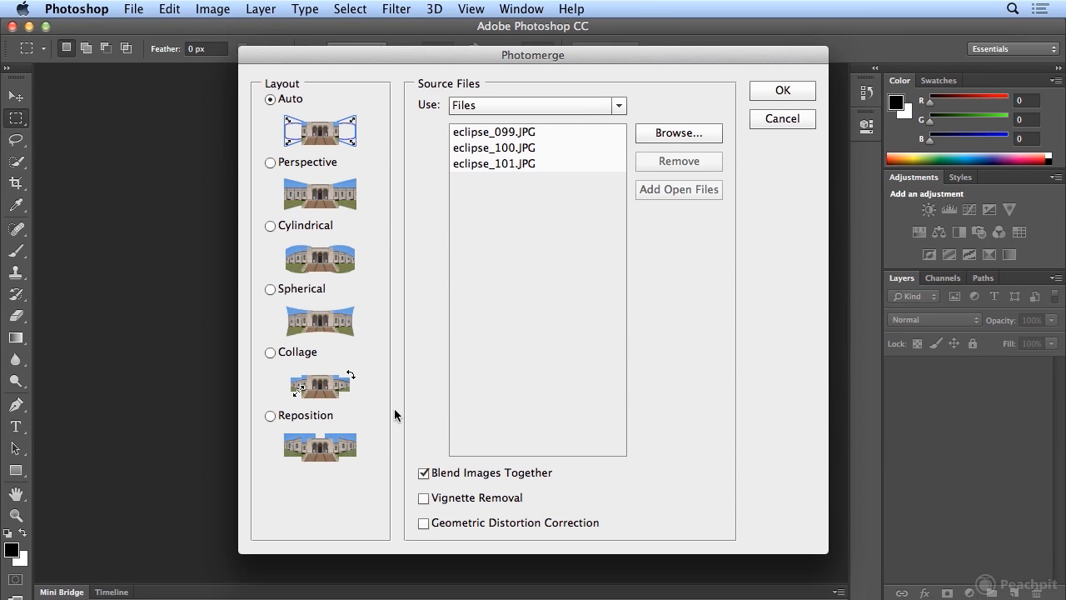
left_click(772, 91)
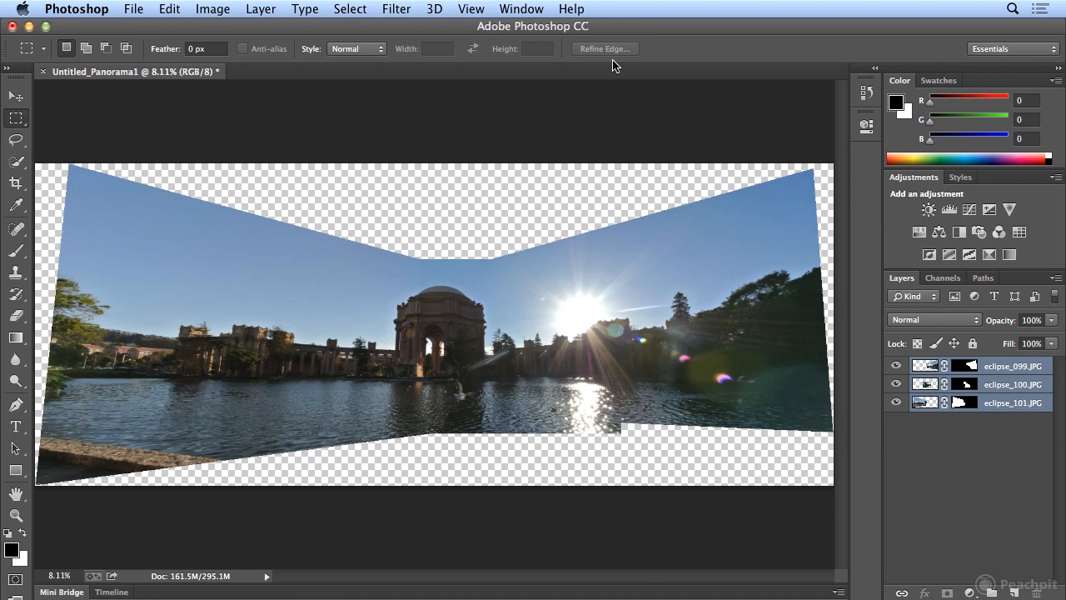
- Examine the merged panorama at 33.33% magnification around the domed rotunda, the sun and the water for stitching flaws
key("super+plus")
key("super+plus")
key("super+plus")
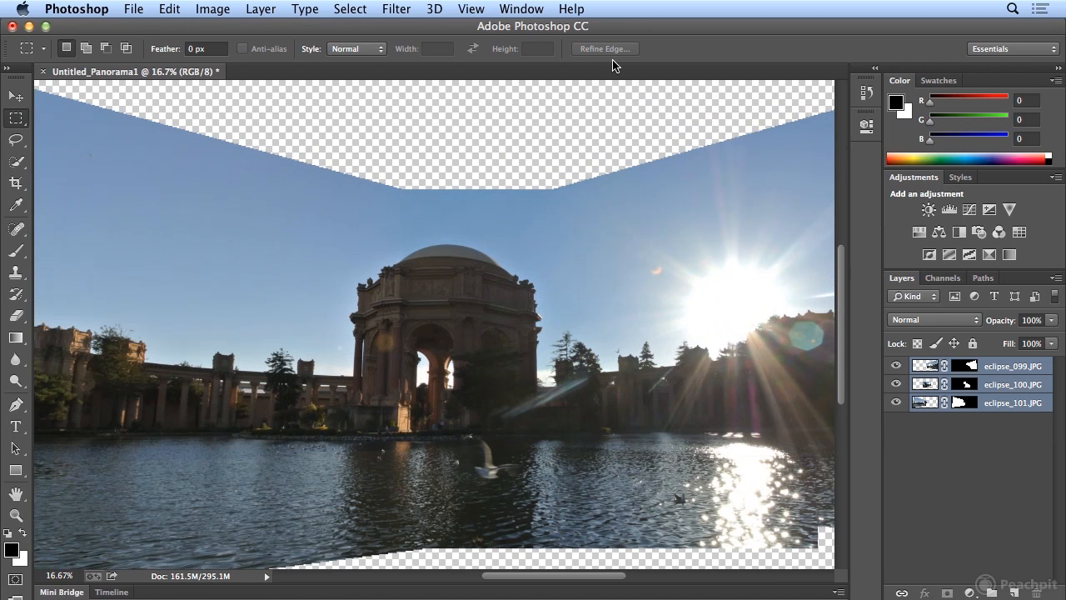
left_click(472, 8)
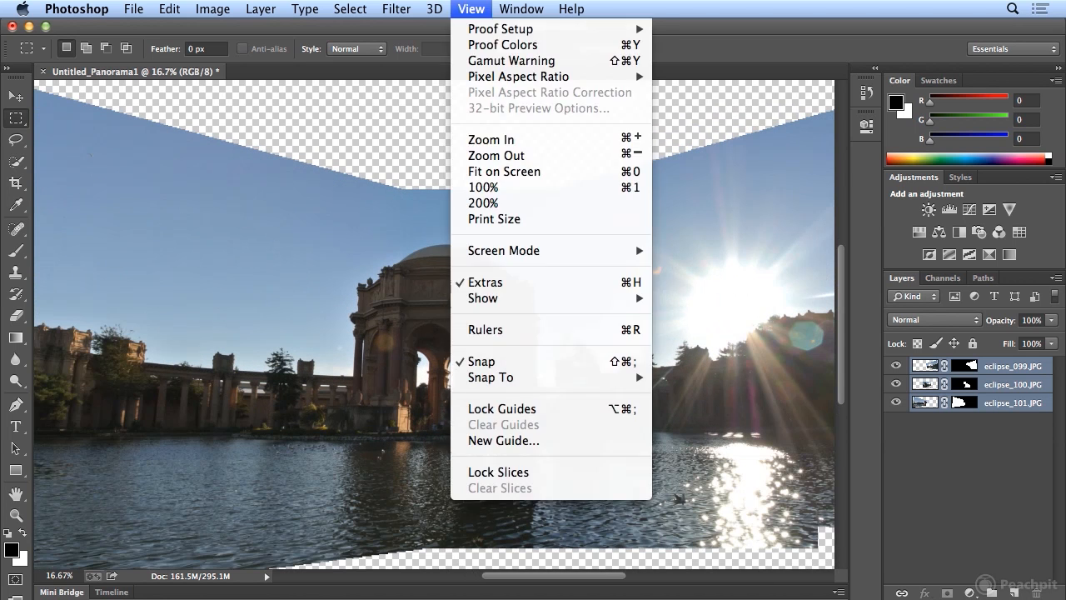
left_click(490, 139)
left_click(471, 8)
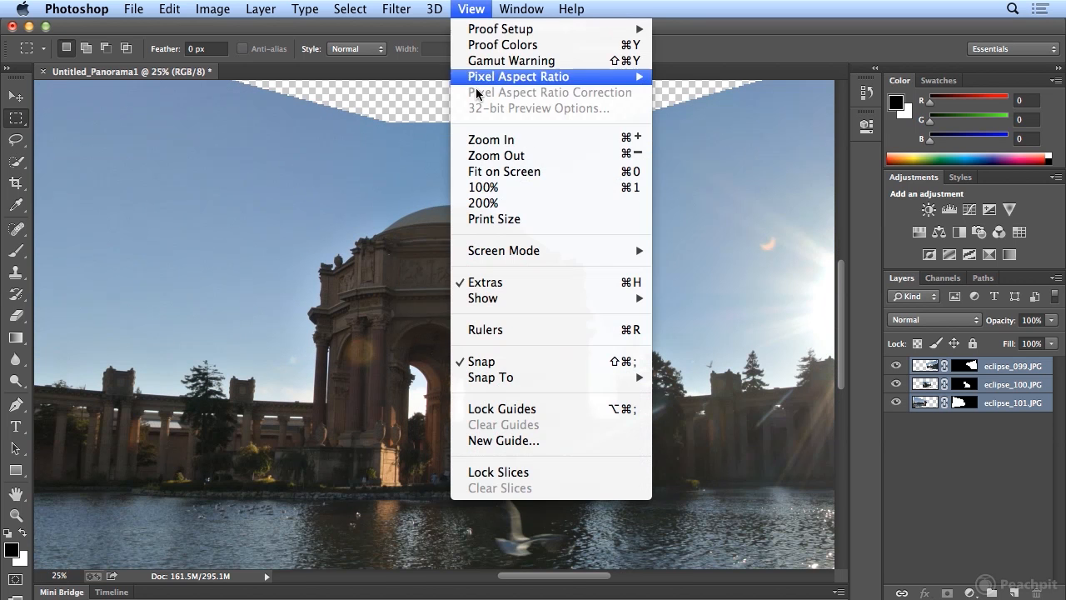
left_click(490, 139)
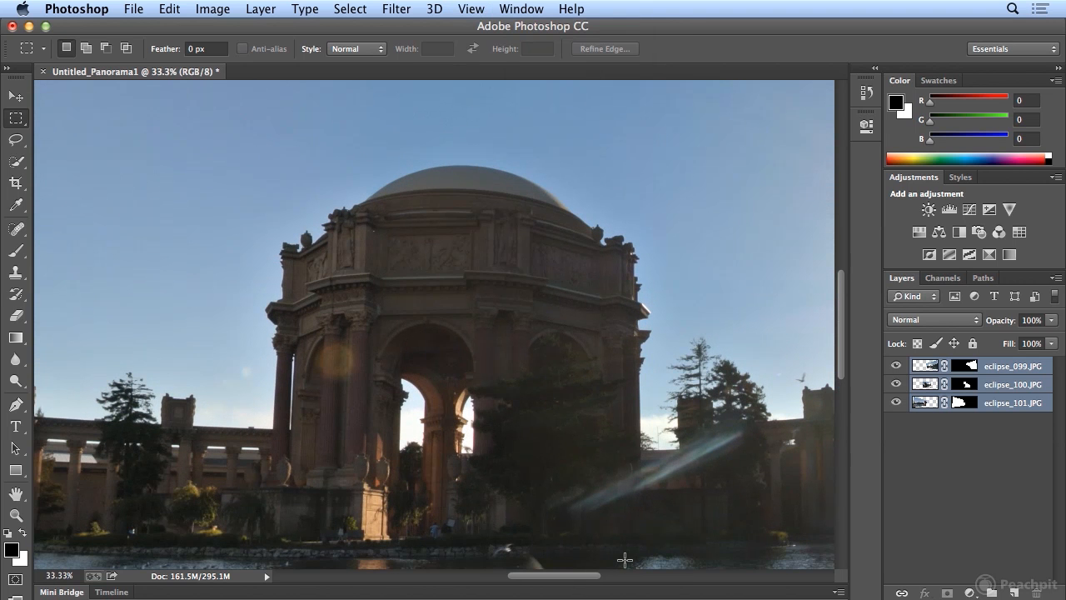
left_click_drag(621, 547, 488, 278)
left_click_drag(779, 286, 504, 388)
left_click_drag(270, 287, 280, 406)
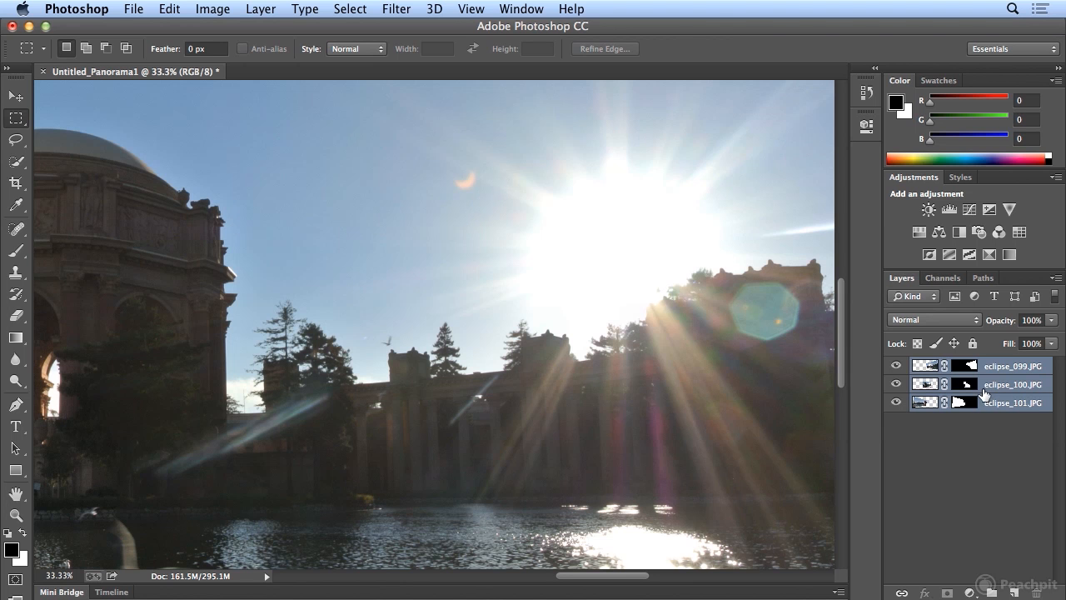
left_click_drag(644, 428, 741, 307)
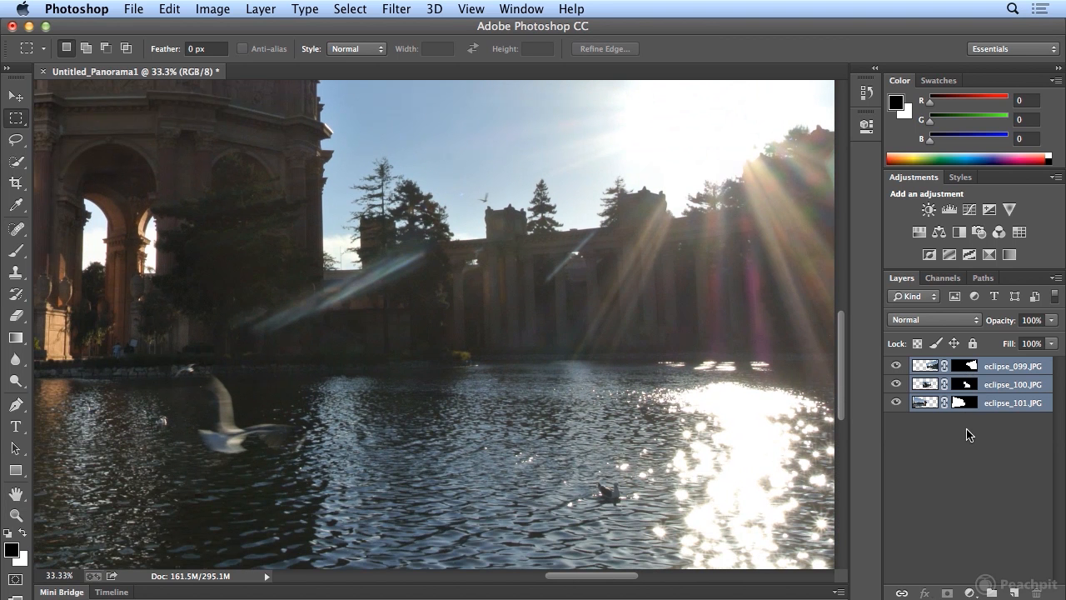
- Disable and re-enable the eclipse_099.JPG layer mask several times to compare the blend, making that the only selected layer
key("super+minus")
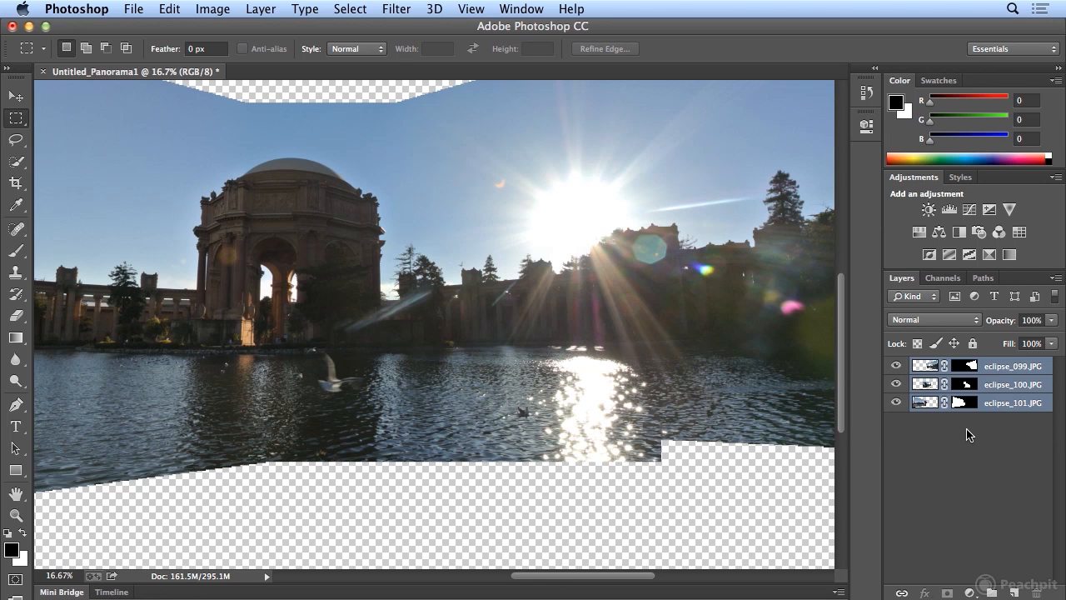
left_click(968, 367, "shift")
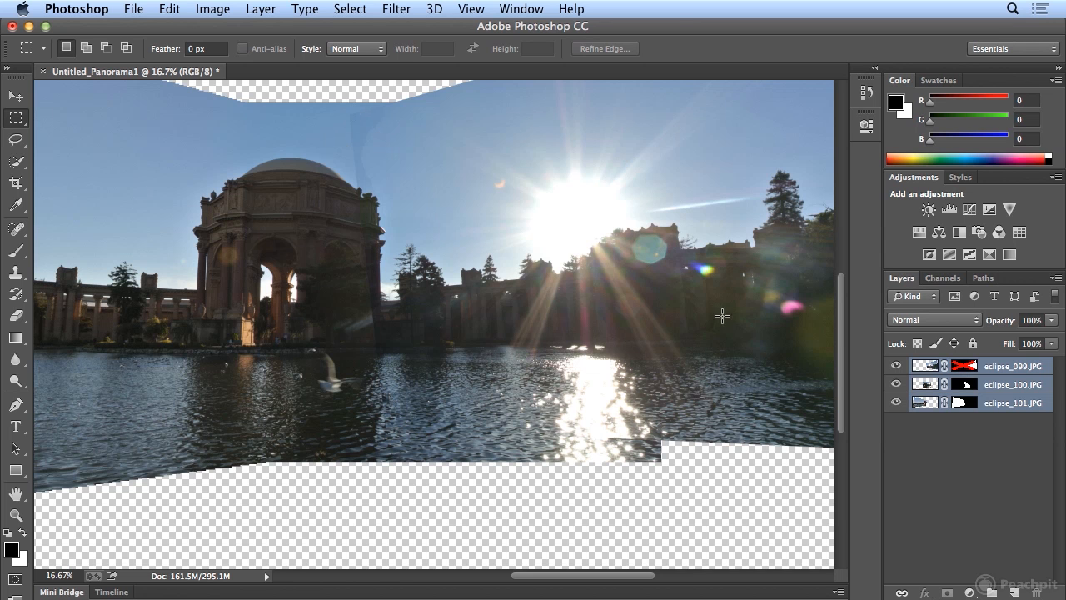
left_click(959, 369, "shift")
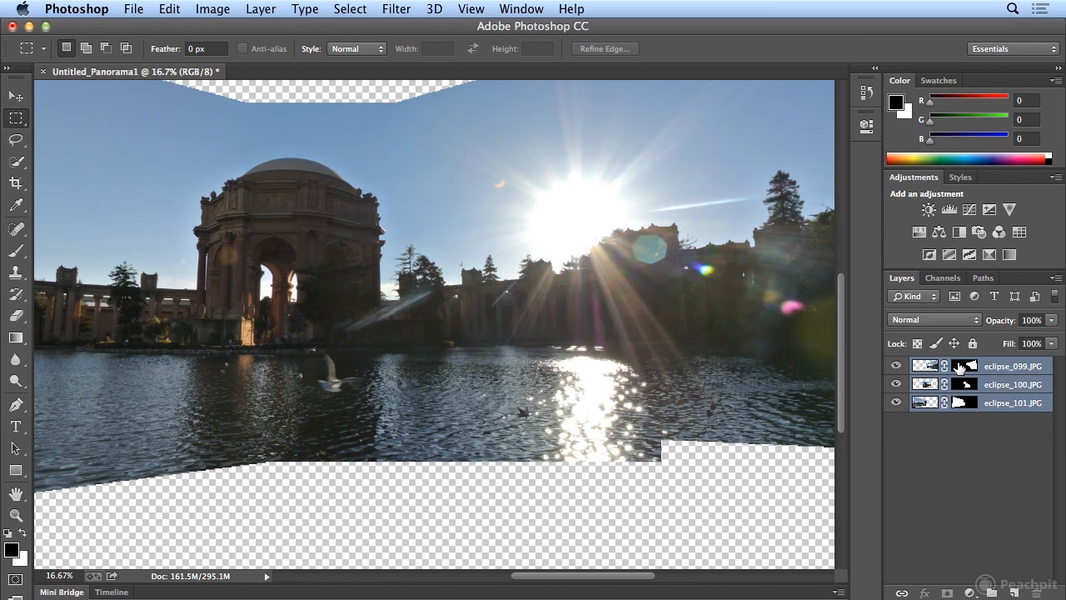
left_click(959, 368, "shift")
left_click(960, 367, "shift")
left_click(959, 368, "shift")
left_click(959, 367, "shift")
left_click(981, 374)
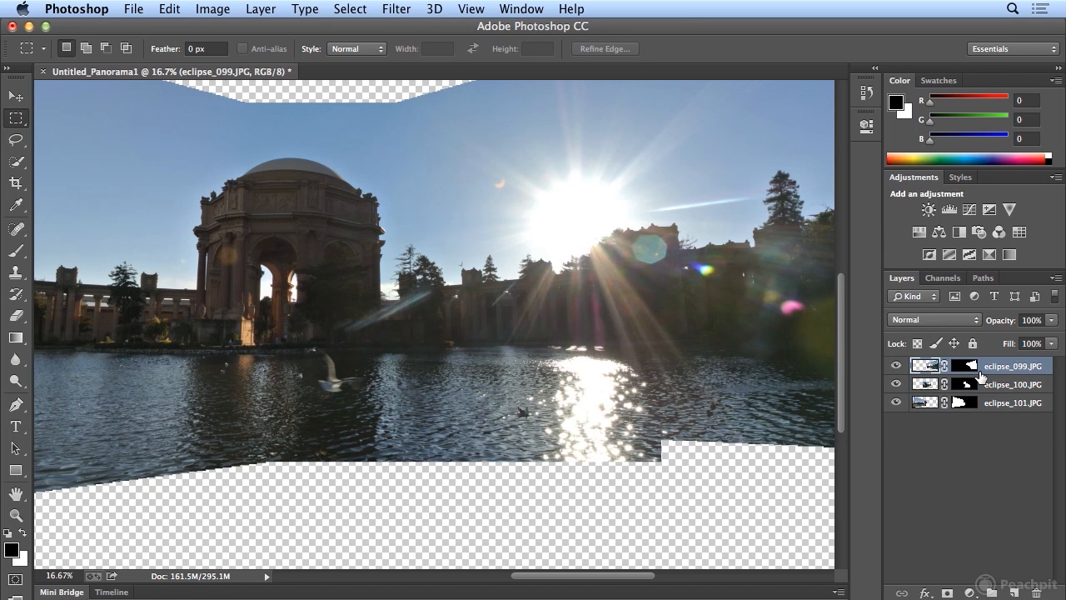
left_click(959, 367, "shift")
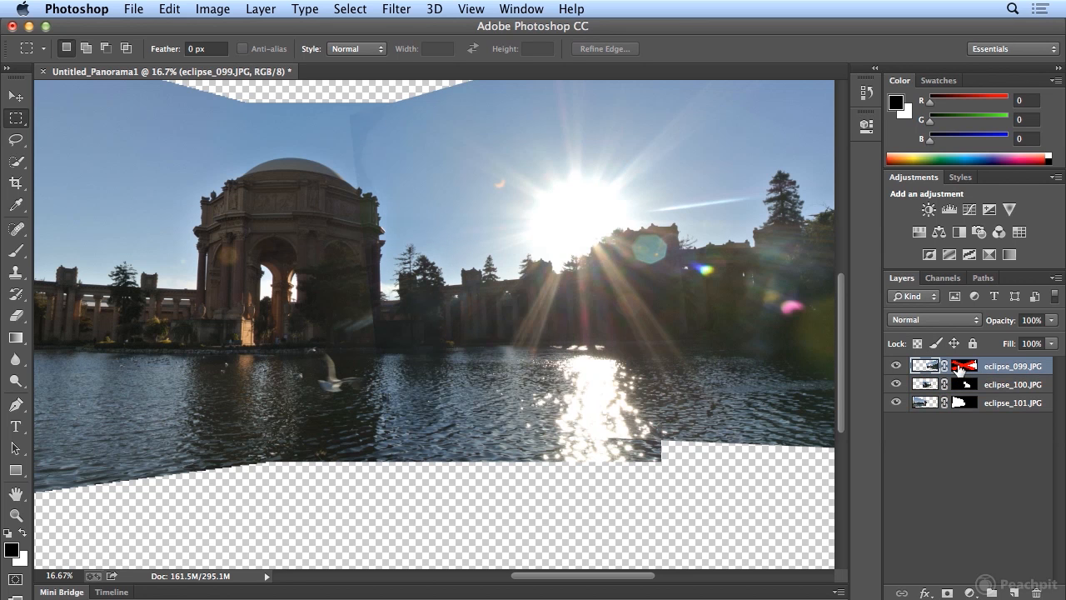
left_click(959, 368, "shift")
left_click(960, 370, "shift")
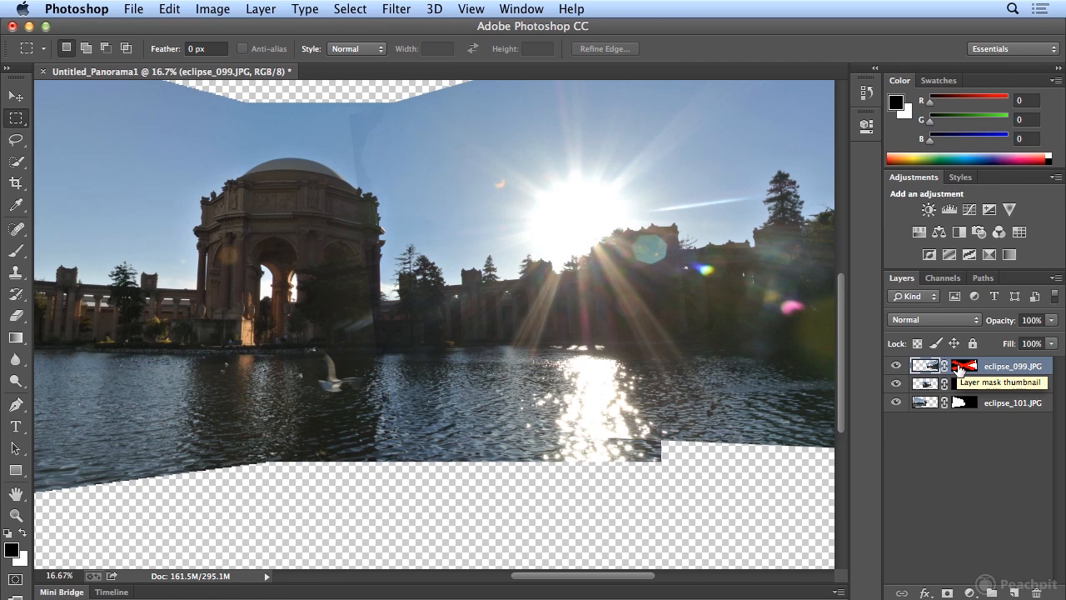
left_click(959, 369, "shift")
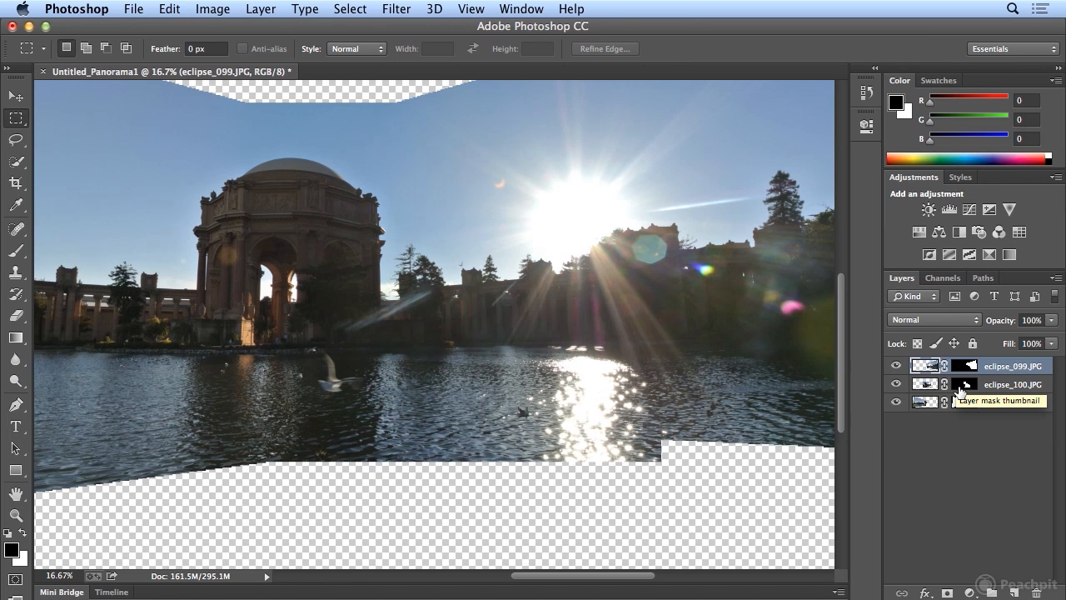
- Disable and re-enable the eclipse_100.JPG layer mask several times to check how it blends with the neighbouring photos
left_click(961, 386, "shift")
left_click(960, 386, "shift")
left_click(960, 386, "shift")
left_click(962, 388, "shift")
left_click(962, 388, "shift")
left_click(962, 388, "shift")
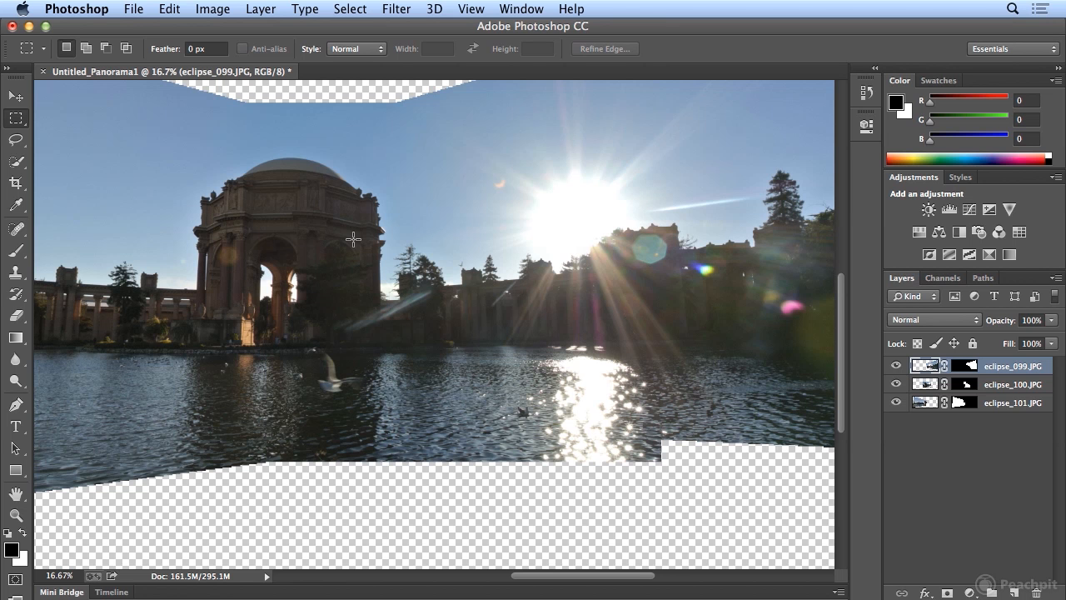
key("super+minus")
key("super+minus")
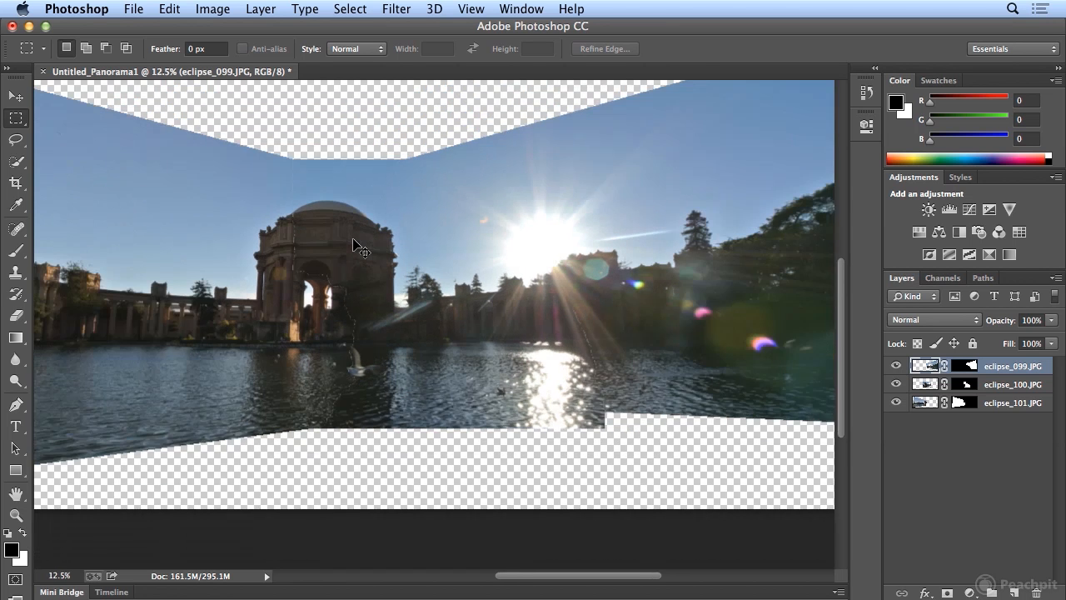
- Flatten the three masked eclipse layers of the panorama into a single background layer
key("super+plus")
key("super+plus")
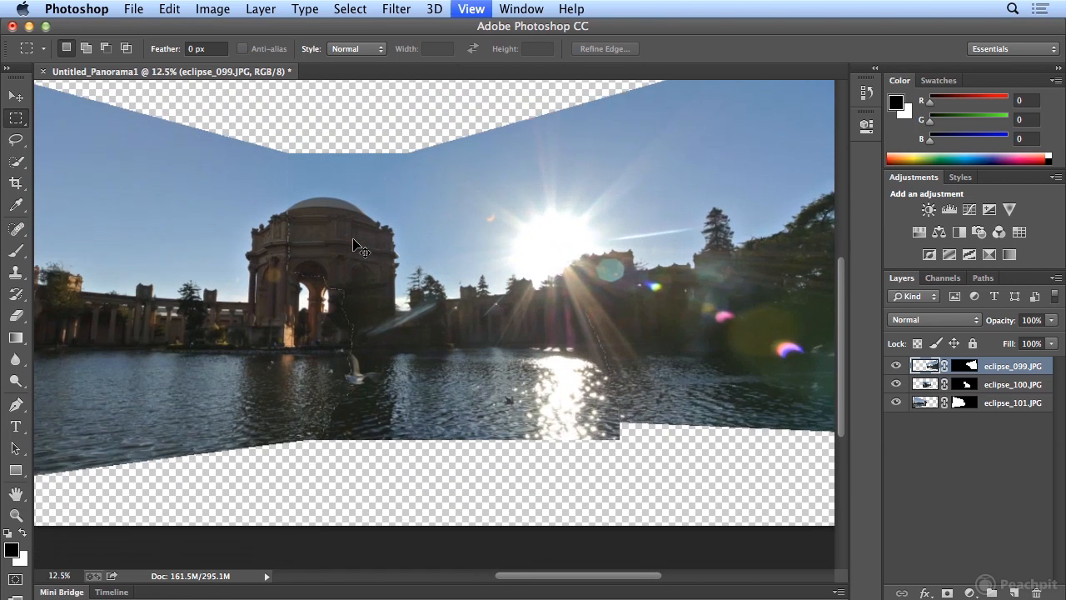
key("super+plus")
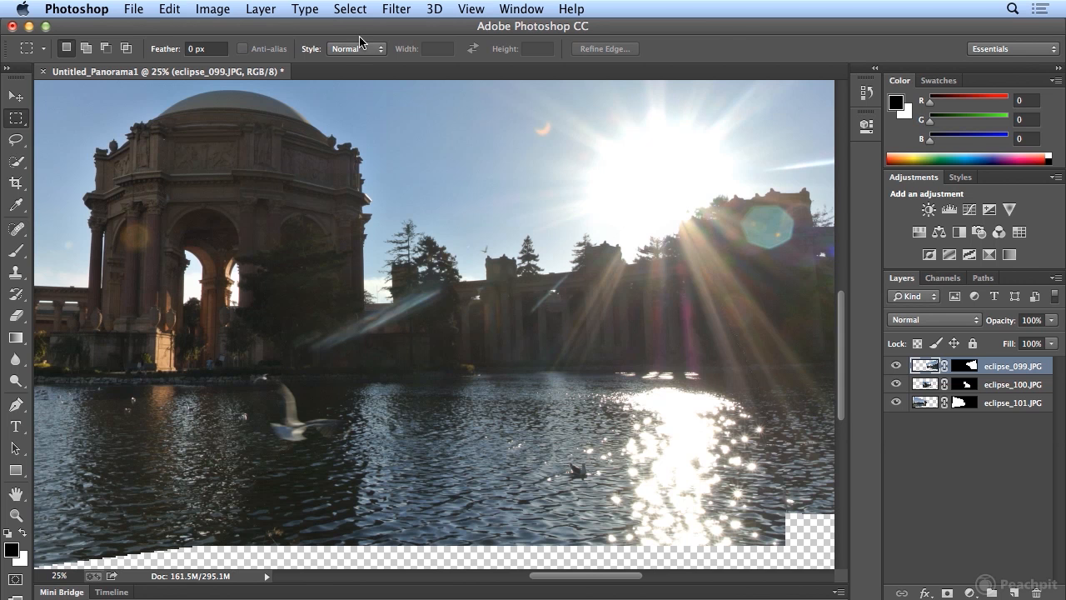
left_click(483, 7)
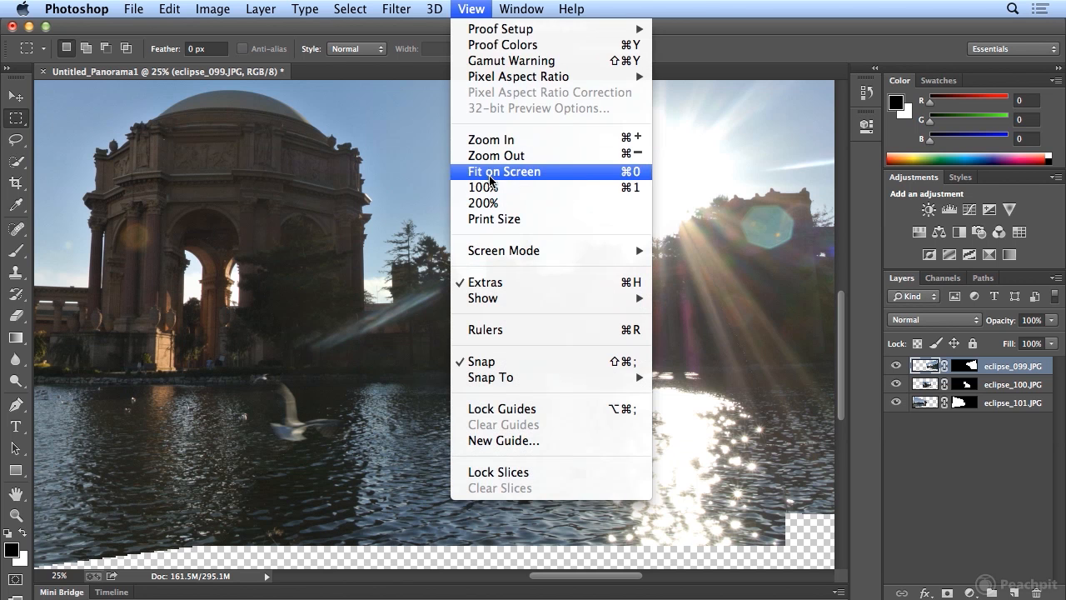
left_click(490, 178)
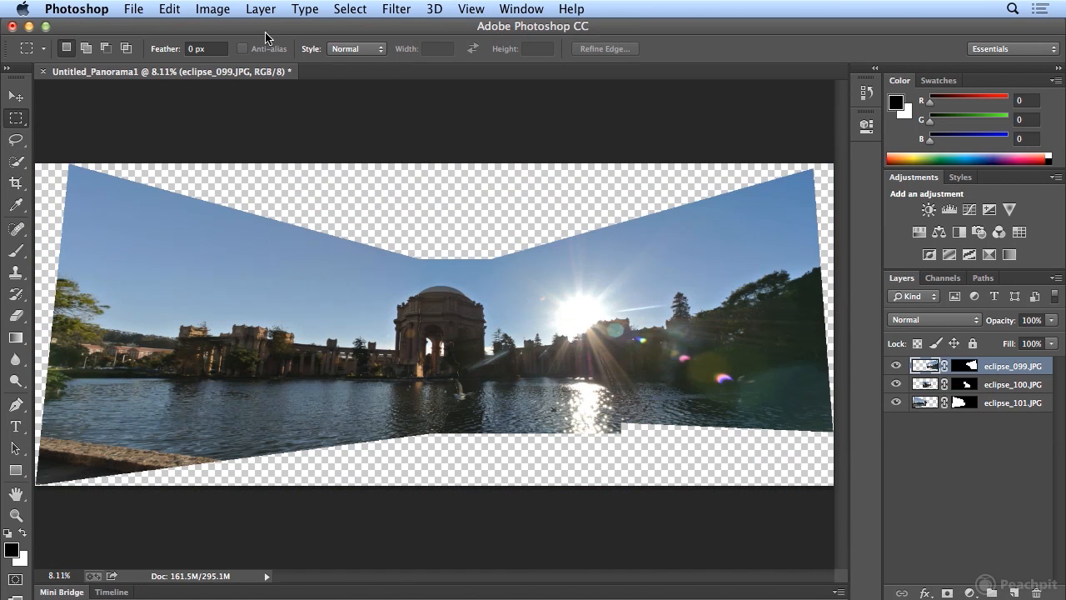
left_click(261, 9)
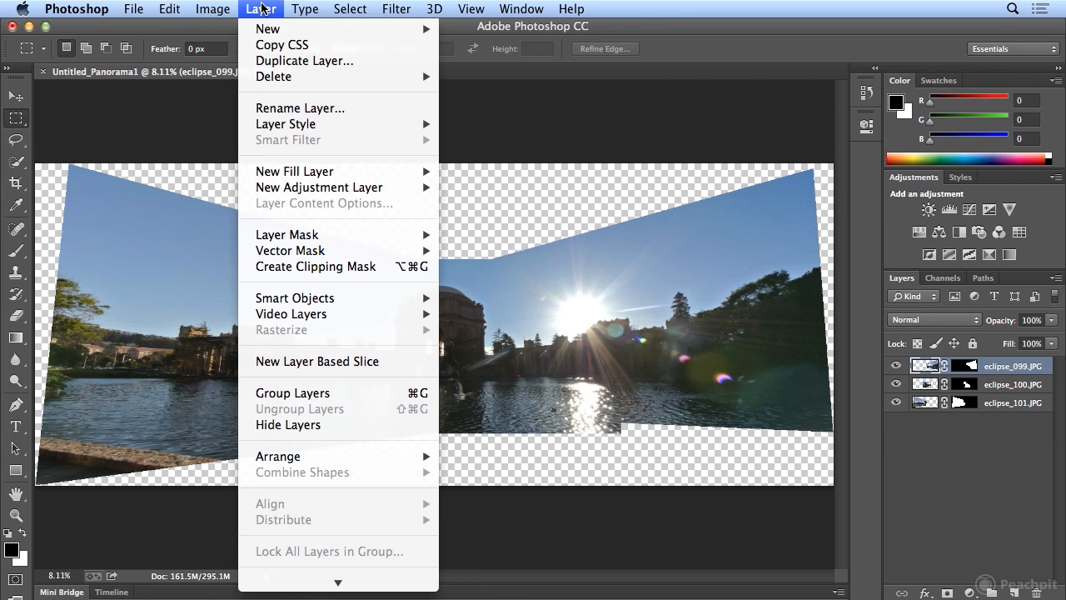
left_click(261, 9)
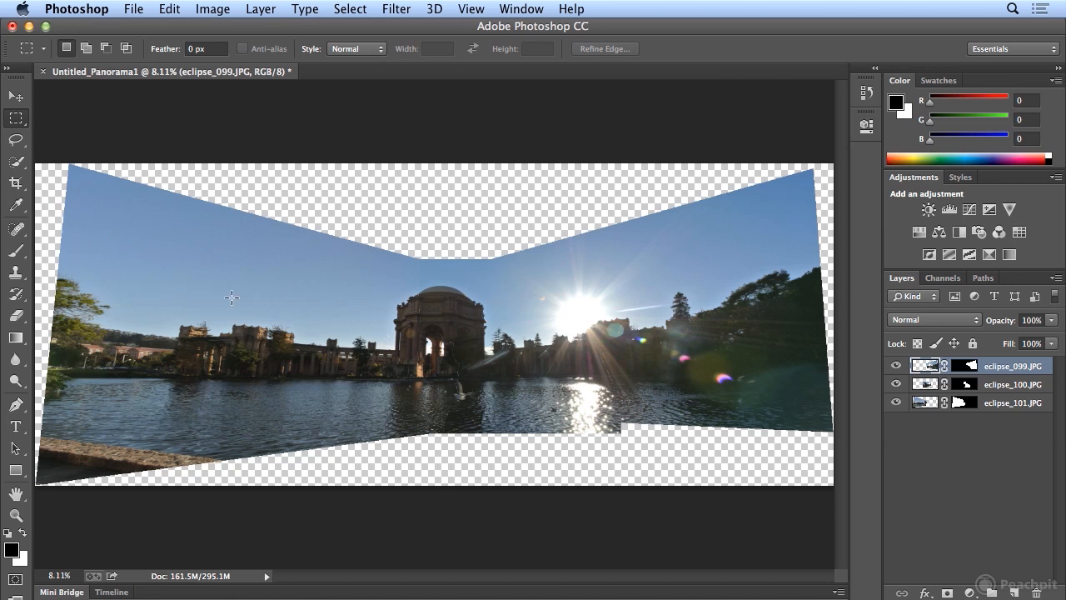
left_click(275, 10)
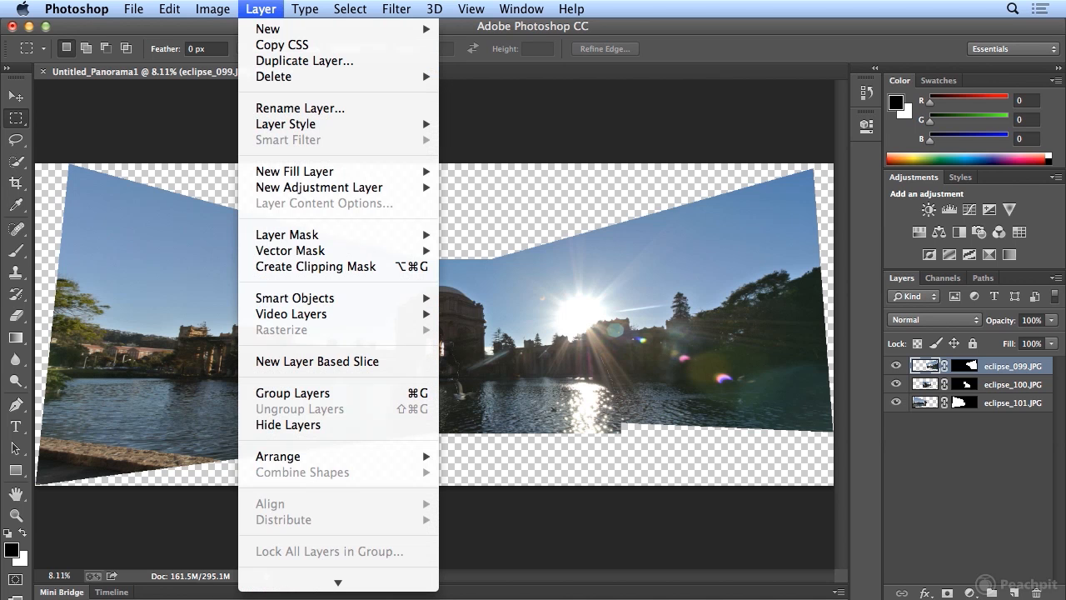
mouse_move(331, 576)
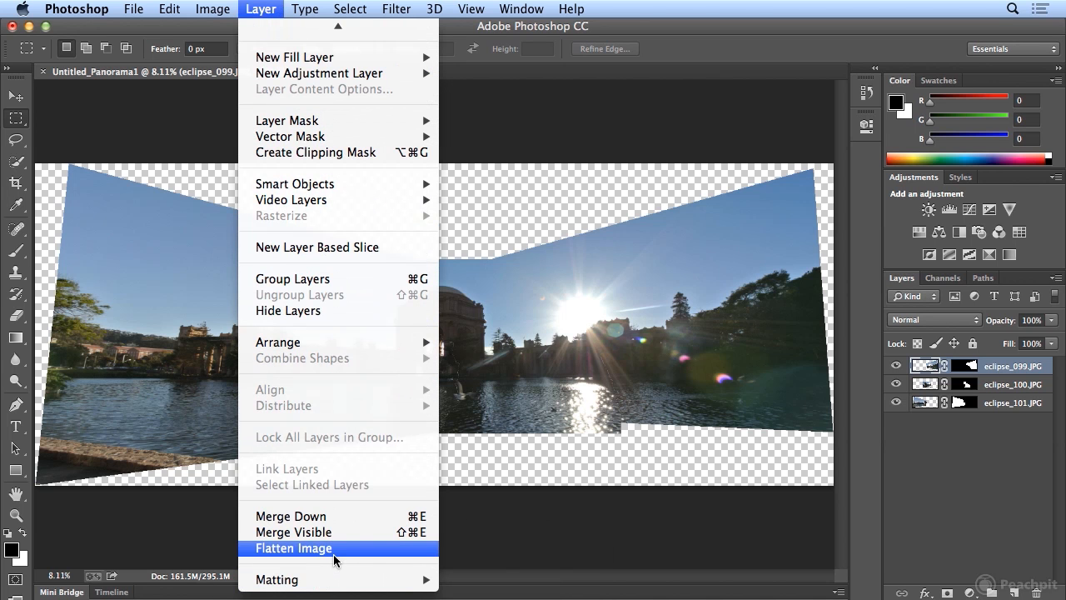
left_click(333, 553)
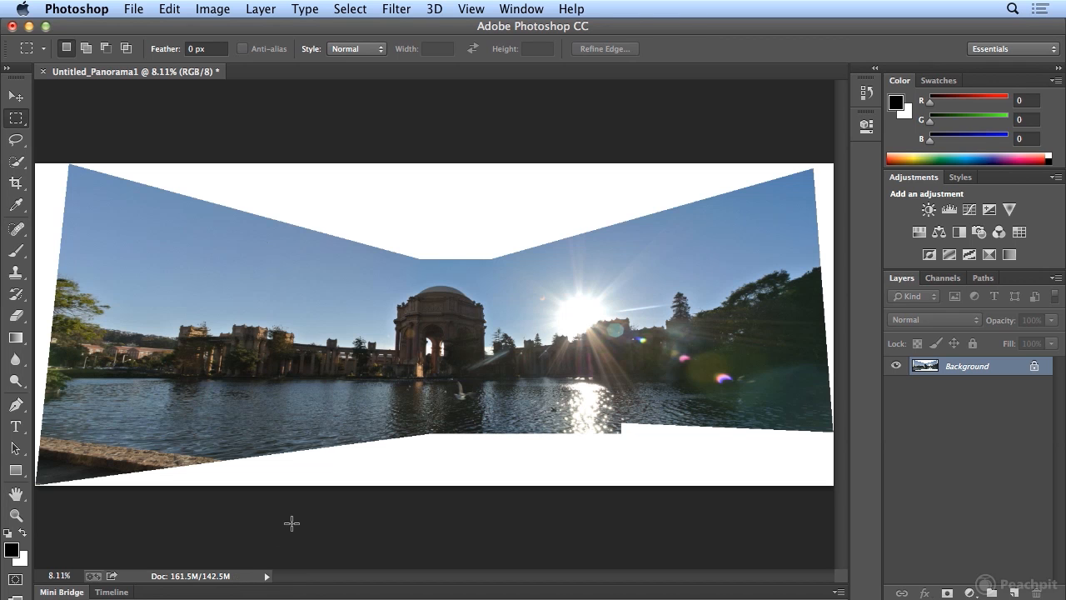
- Crop the flattened panorama to a rectangle inside the photo area, cutting off the uneven white borders on all four sides
left_click(15, 183)
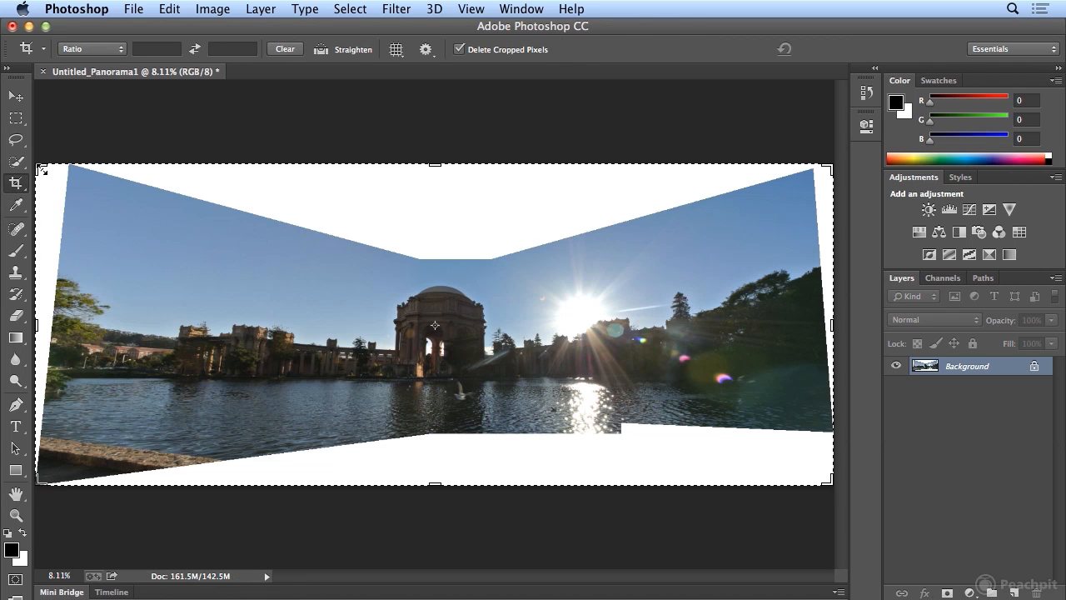
left_click_drag(39, 167, 55, 215)
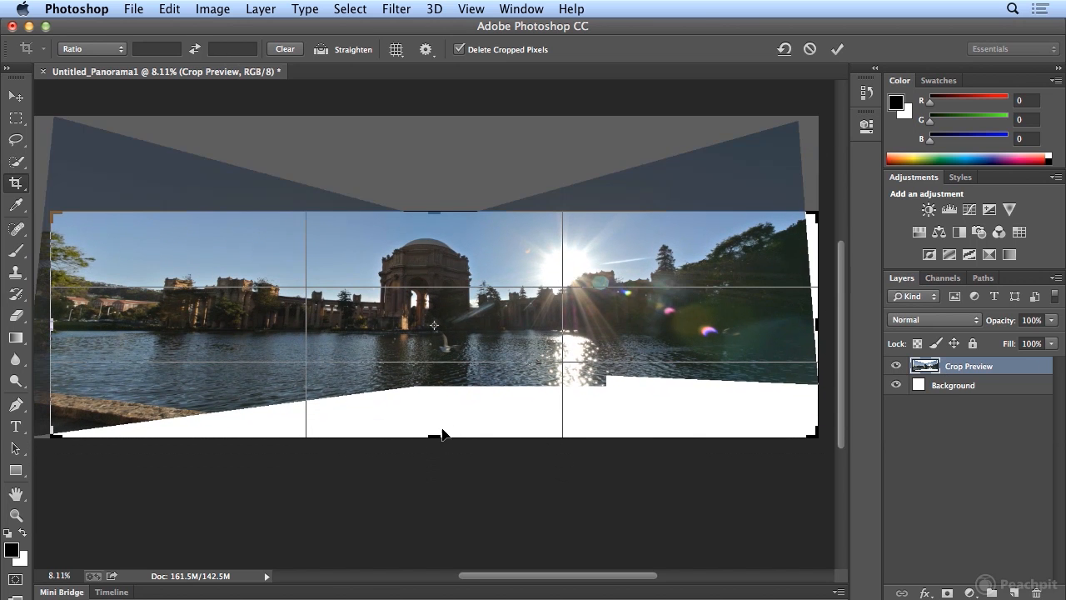
left_click_drag(434, 438, 434, 406)
left_click_drag(51, 326, 83, 327)
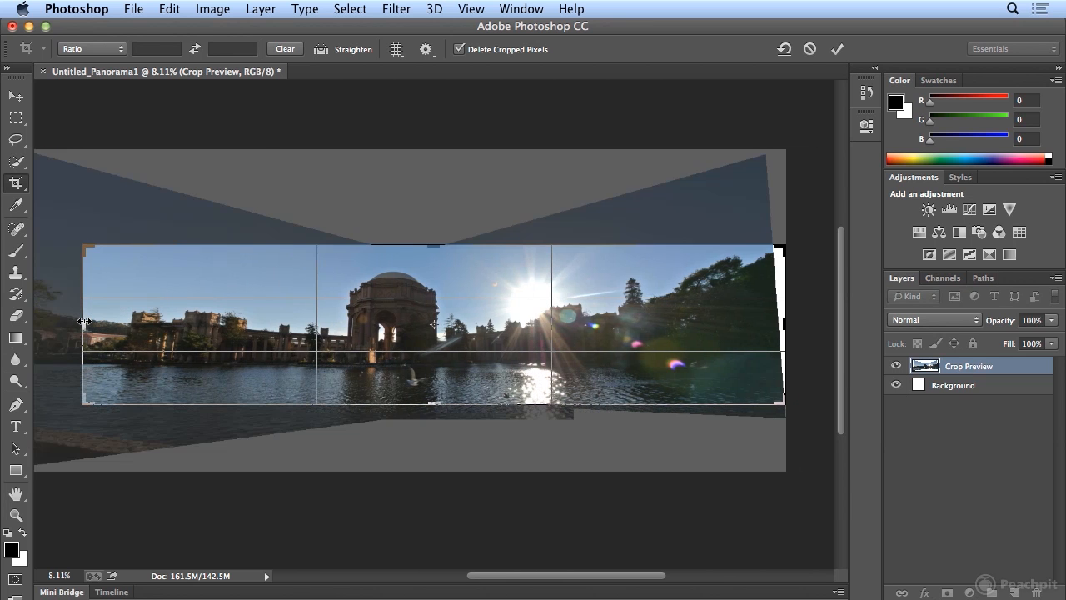
left_click_drag(786, 320, 779, 321)
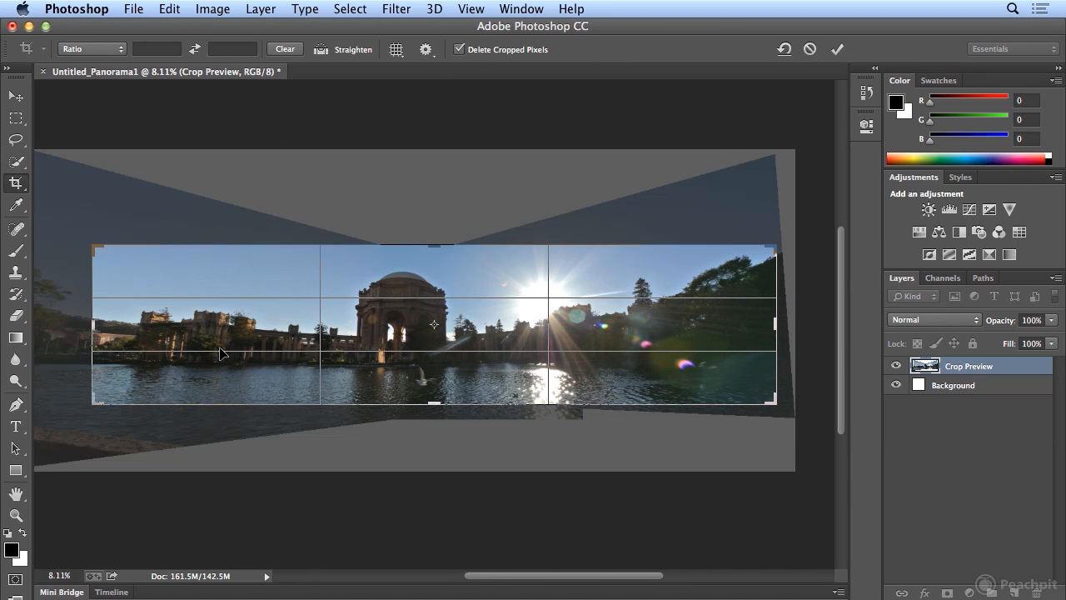
key("Return")
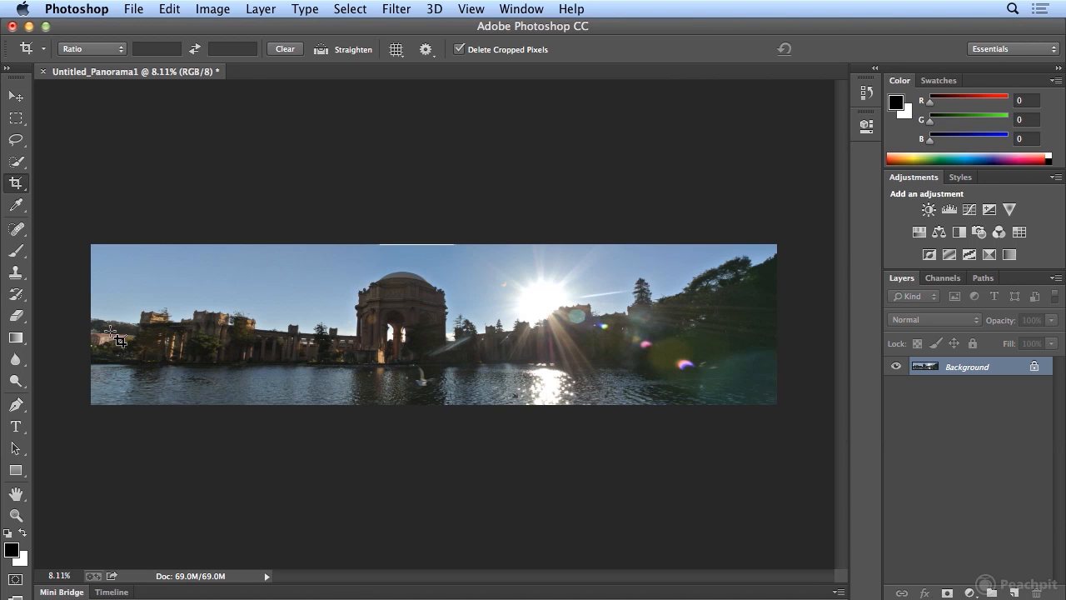
- Crop the panorama's upper edge slightly lower to trim off the thin white sliver above the domed rotunda
left_click_drag(97, 250, 813, 457)
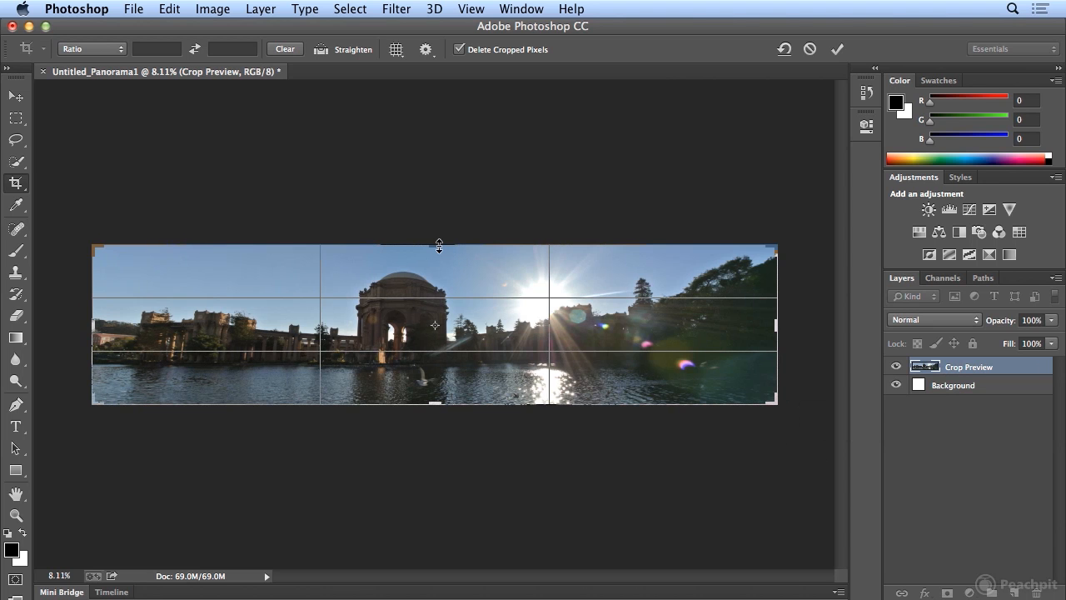
left_click_drag(438, 245, 441, 248)
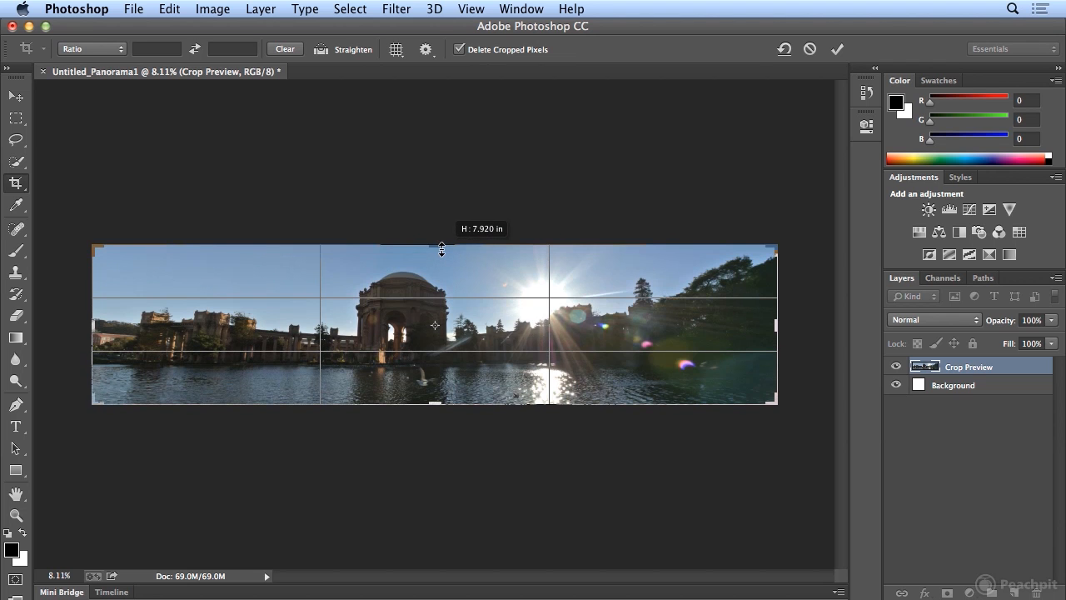
left_click_drag(442, 249, 442, 251)
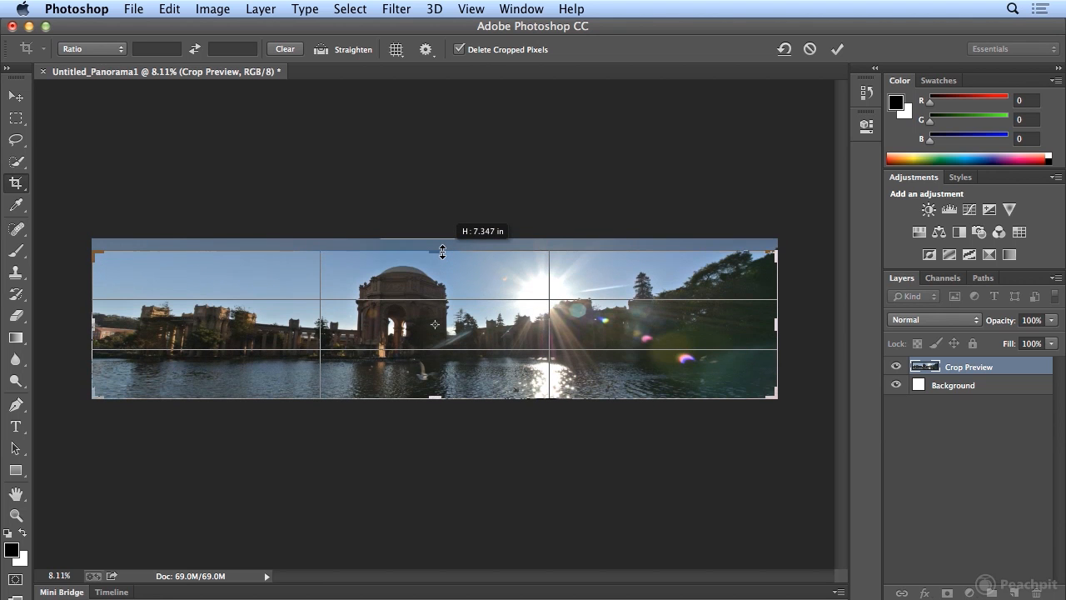
left_click_drag(442, 250, 444, 247)
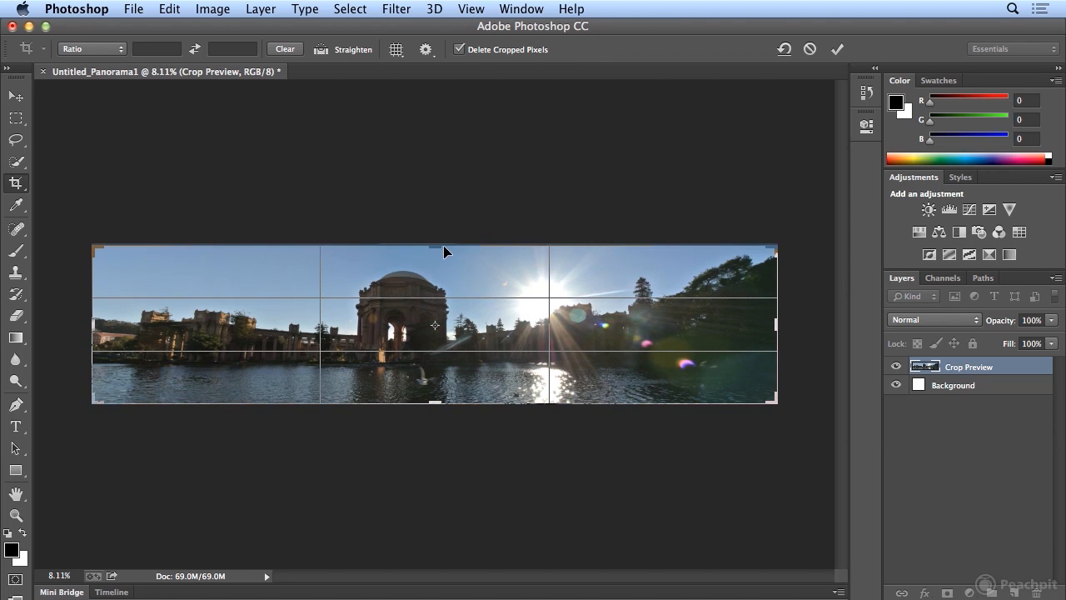
key("Return")
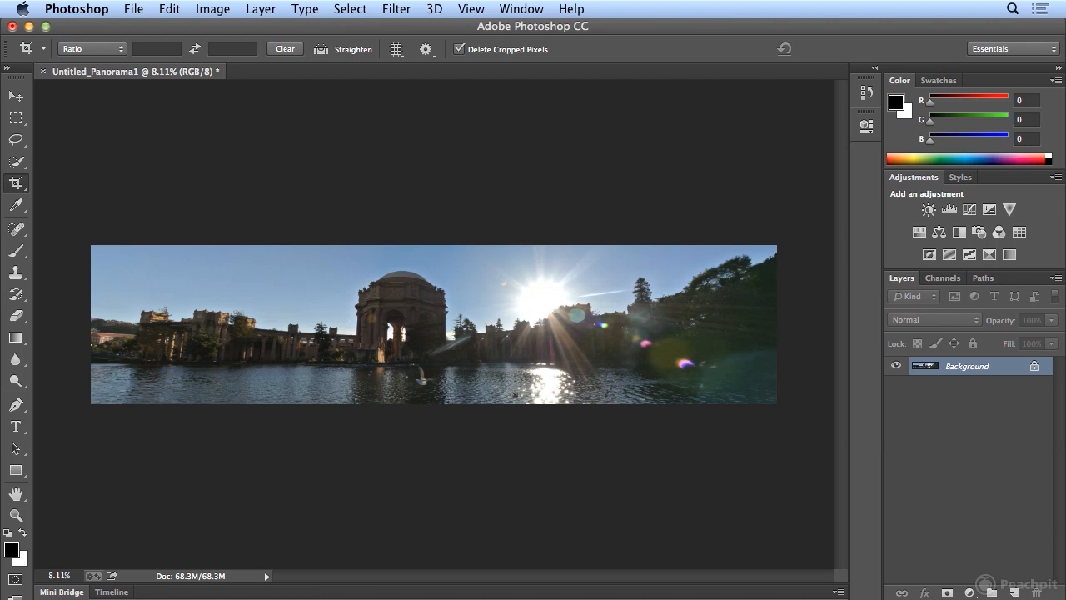
- Save the cropped panorama as palace_end.psd in Photoshop format in the 02_Photoshop_projects folder
left_click(133, 8)
left_click(198, 210)
type("palace_end")
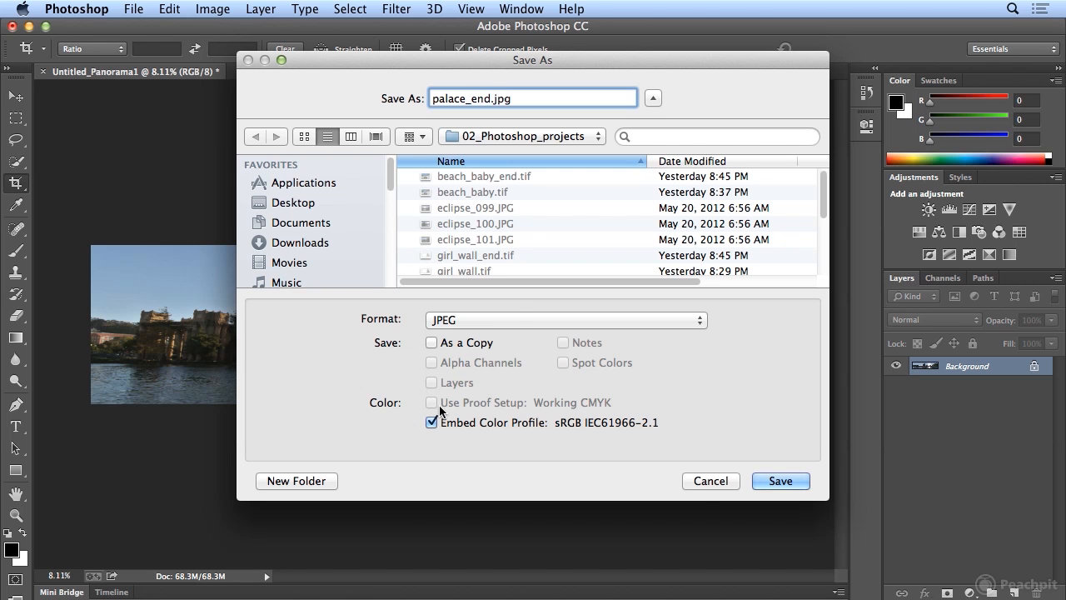
left_click(505, 319)
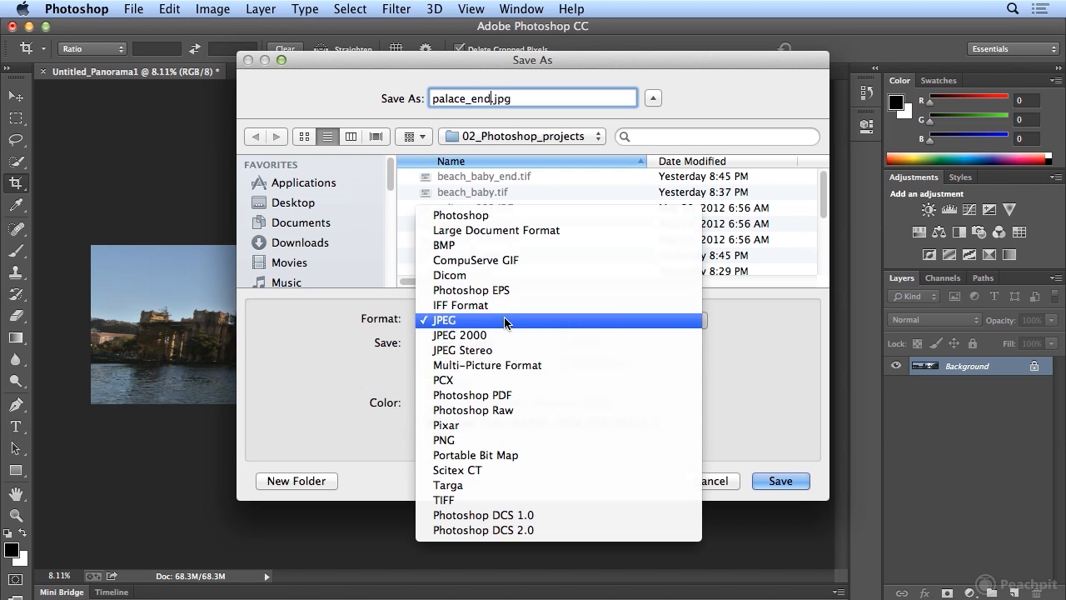
left_click(514, 215)
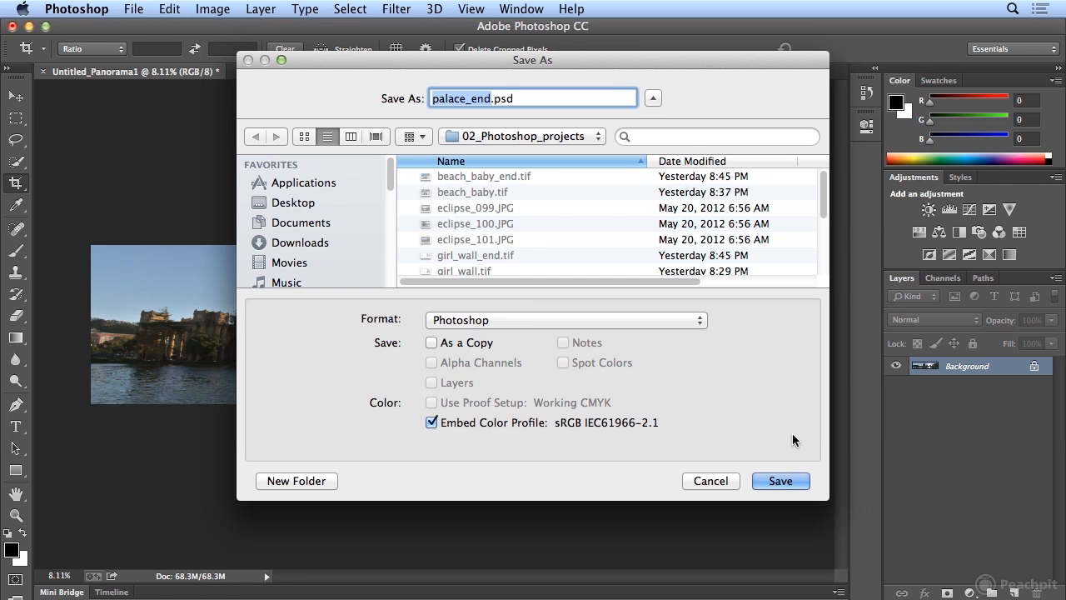
left_click(782, 481)
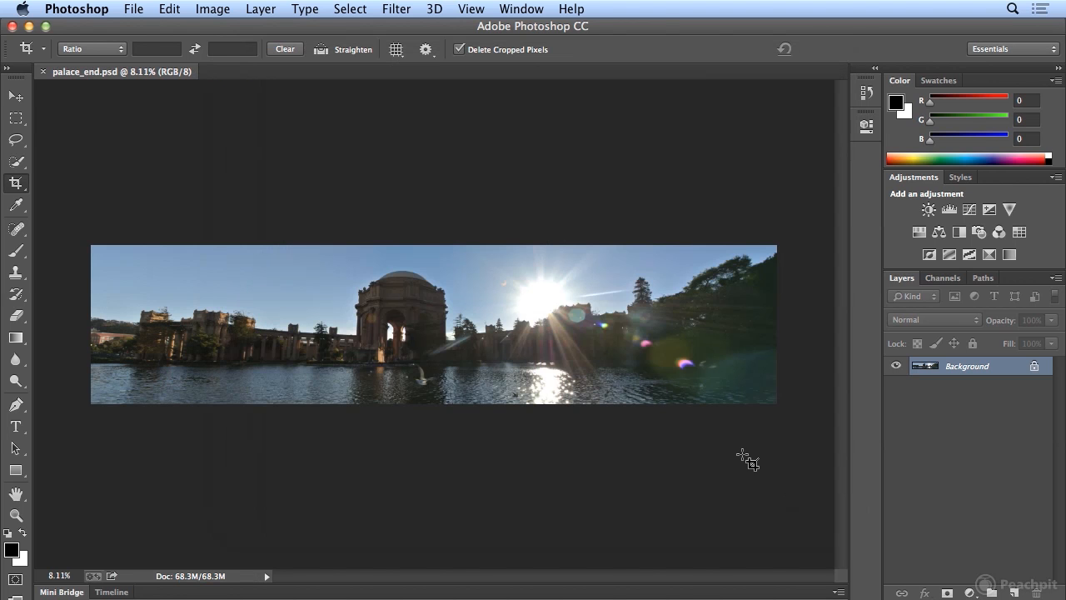
- Switch to Bridge and select the four lake photos hetch_hetchy_01.tif through hetch_hetchy_04.tif
left_click(138, 10)
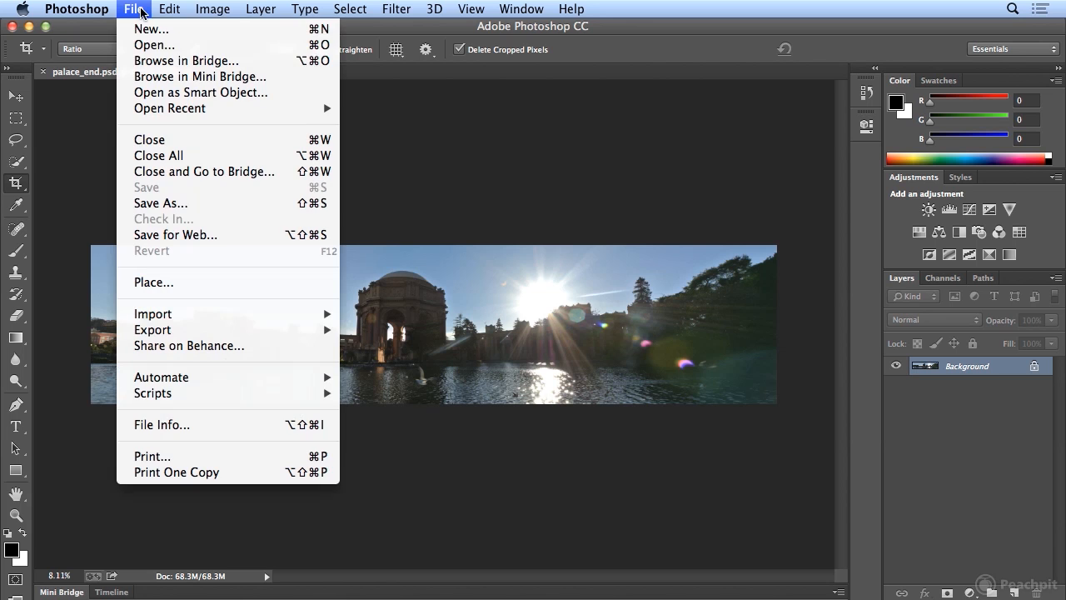
left_click(140, 61)
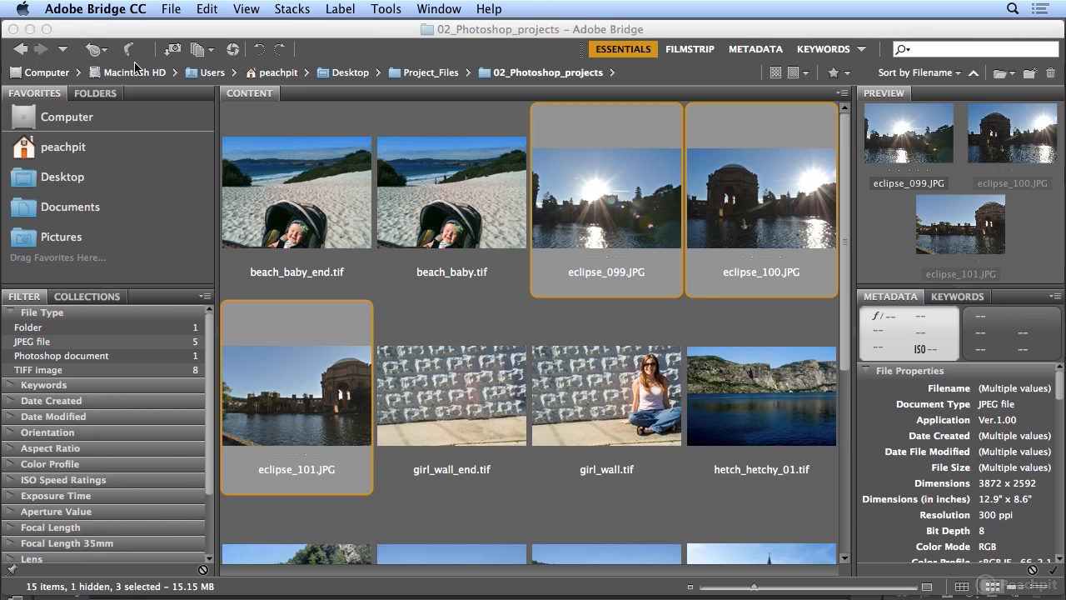
left_click(768, 415)
left_click_drag(844, 341, 862, 444)
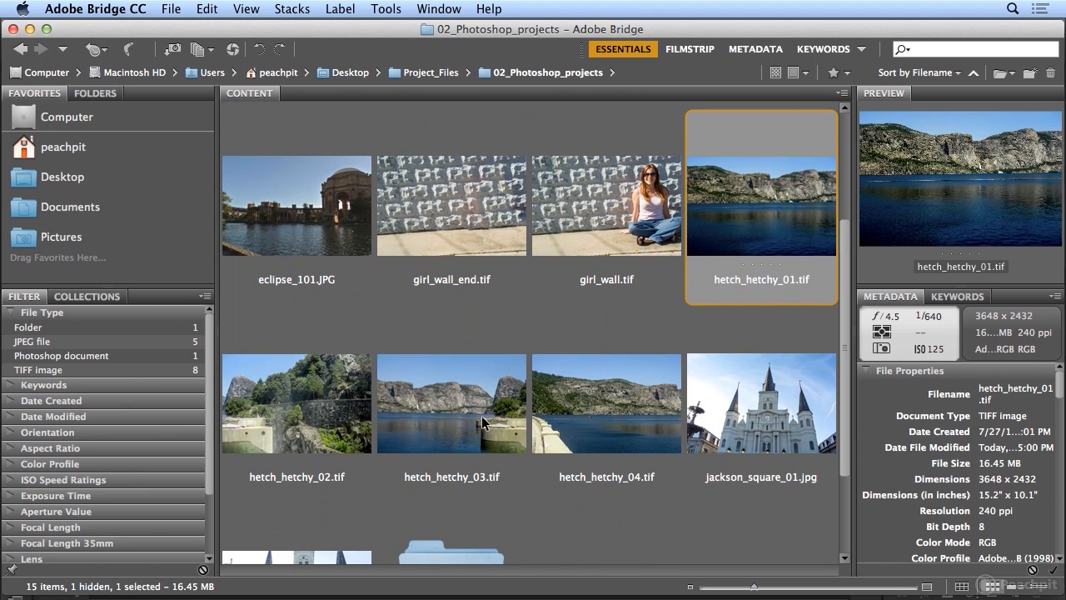
left_click(309, 434)
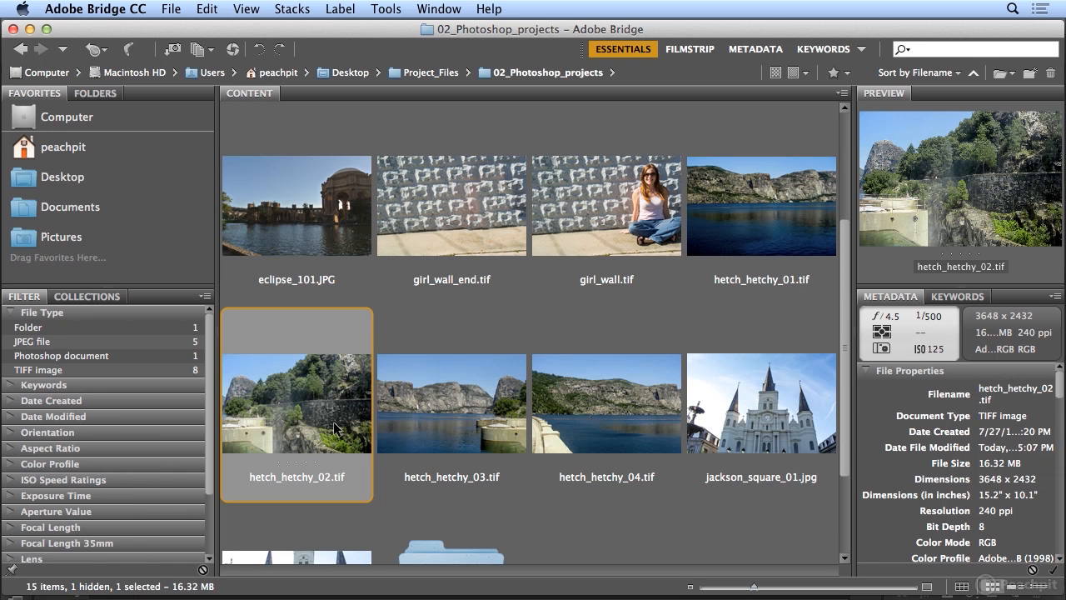
left_click(490, 432)
left_click(560, 428)
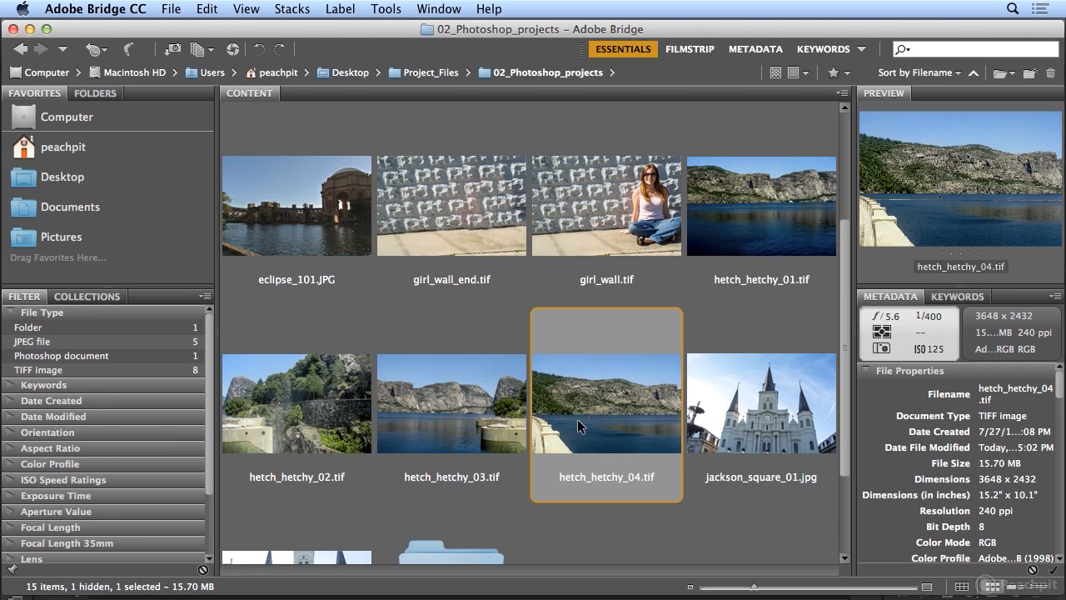
left_click(758, 231, "shift")
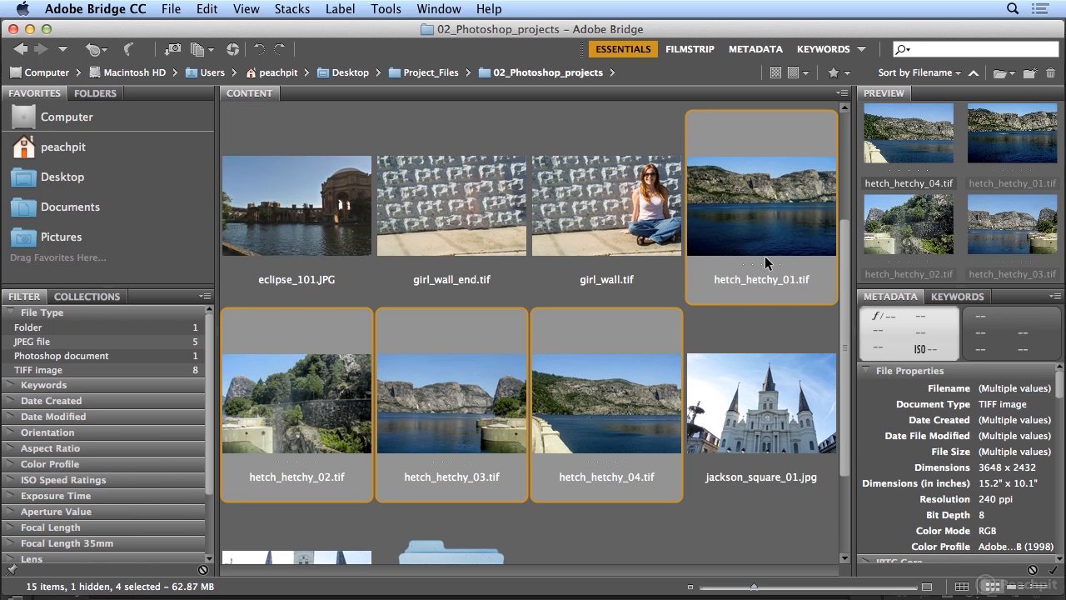
- Merge the four selected lake photos into one panorama using Photomerge with the Auto layout and Blend Images Together
left_click(386, 10)
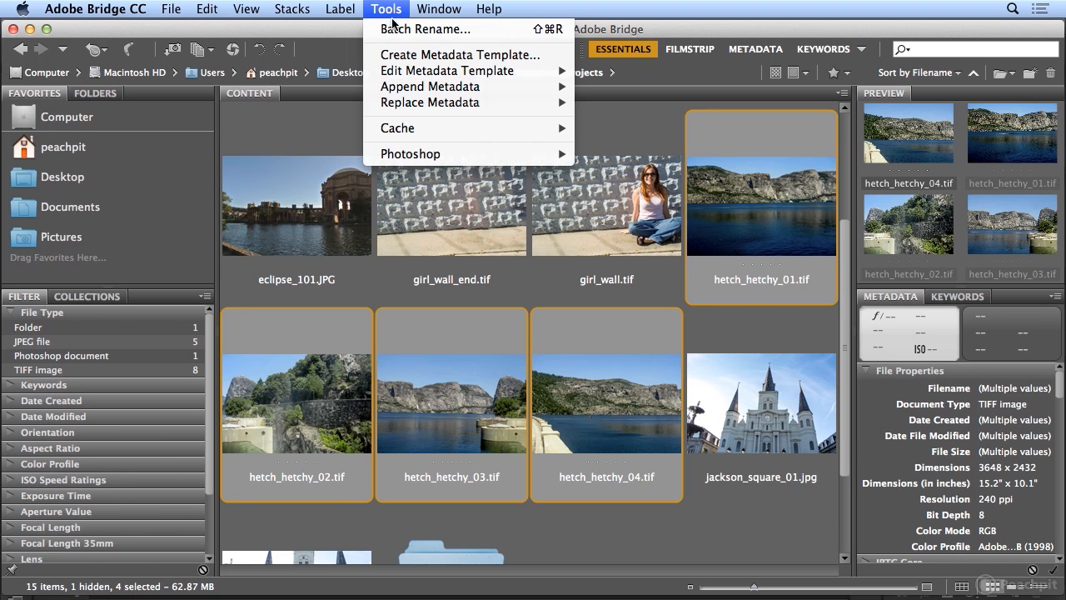
mouse_move(416, 160)
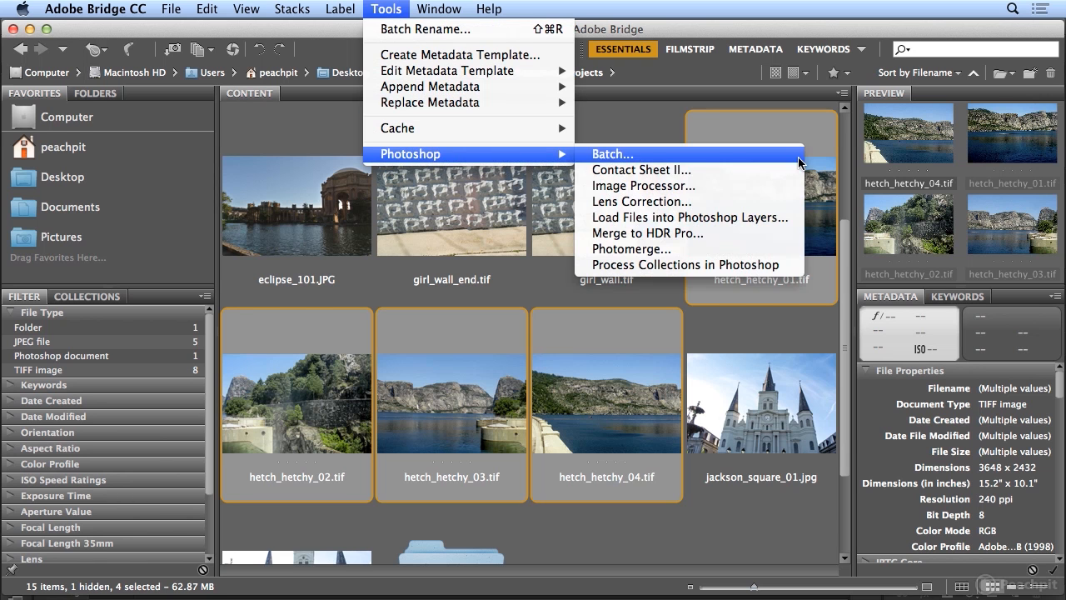
left_click(798, 248)
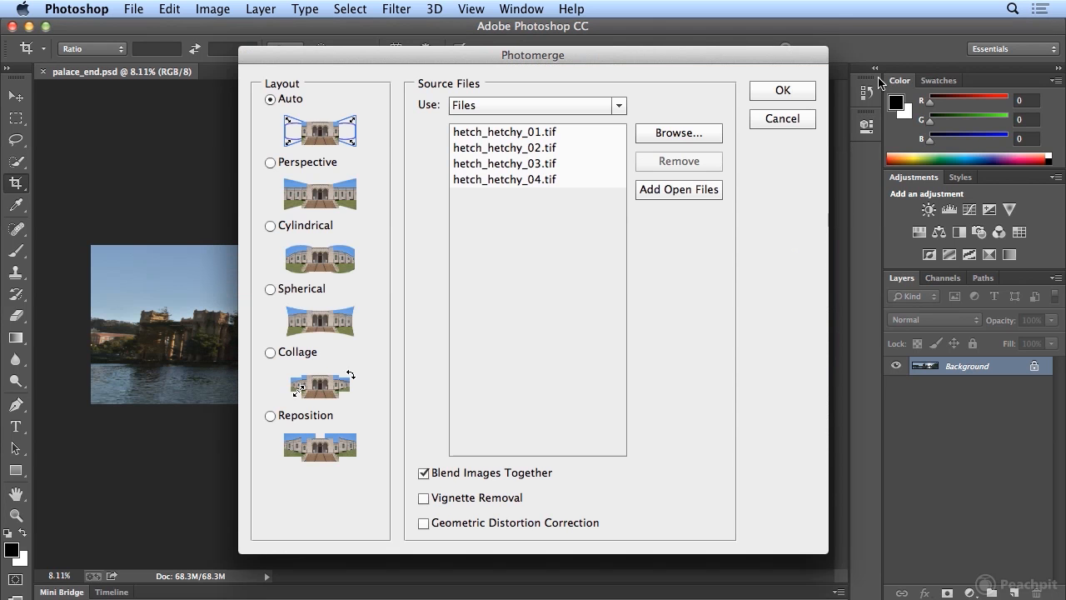
left_click(805, 93)
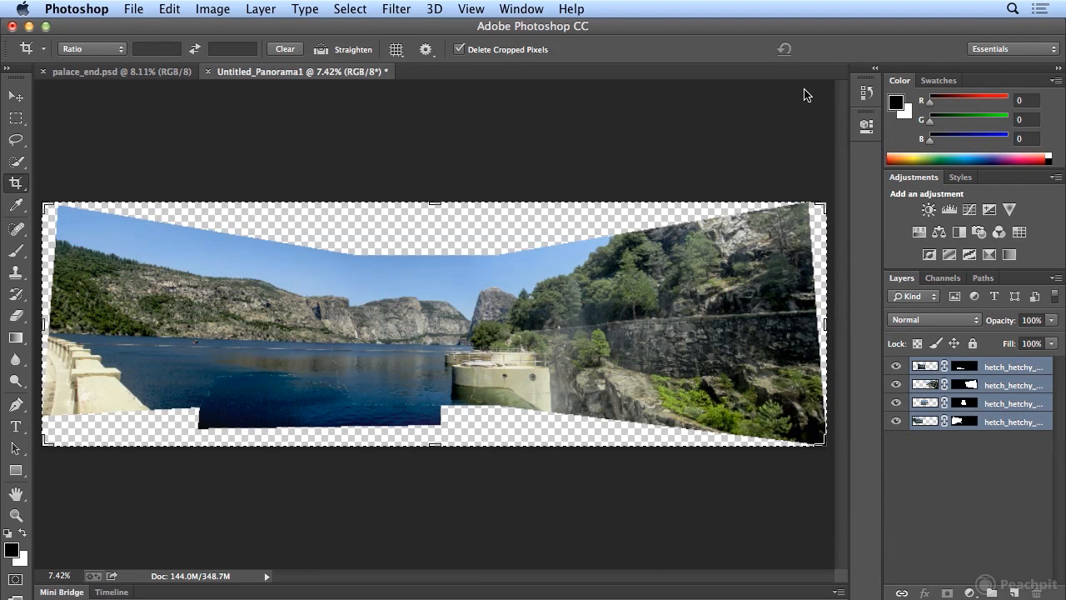
- Inspect the merged lake panorama up close, from the mountains and concrete tower across to the hazy stone wall and trees
key("super+equal")
key("super+equal")
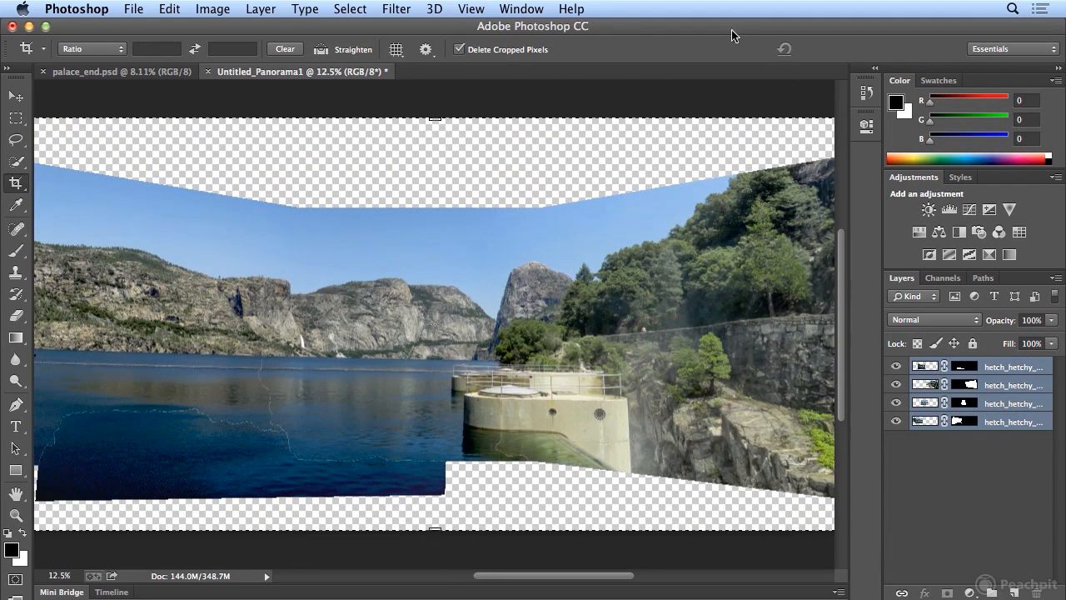
left_click(471, 8)
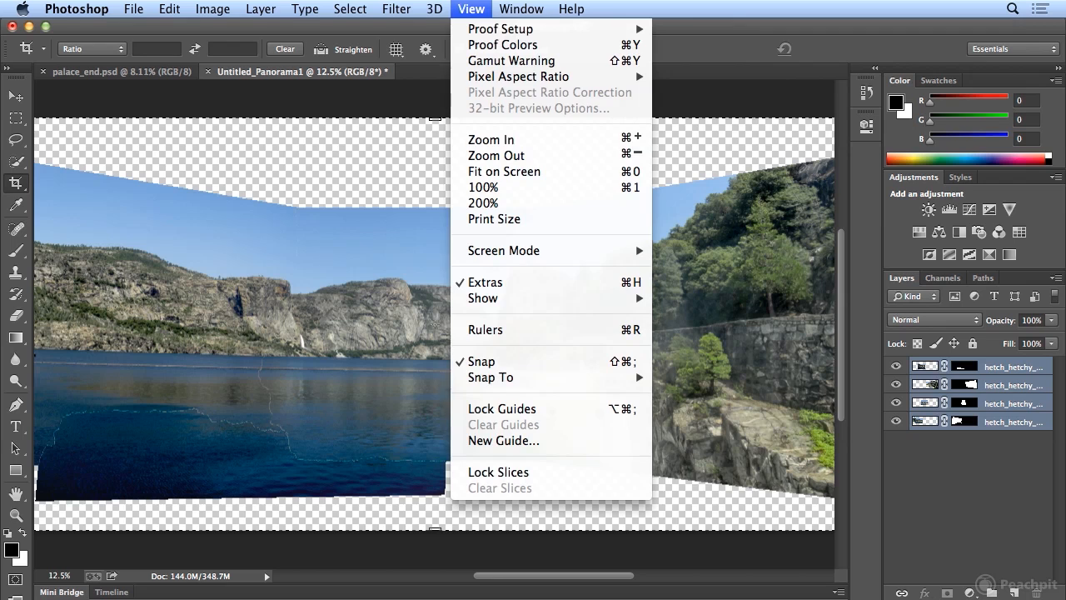
left_click(492, 139)
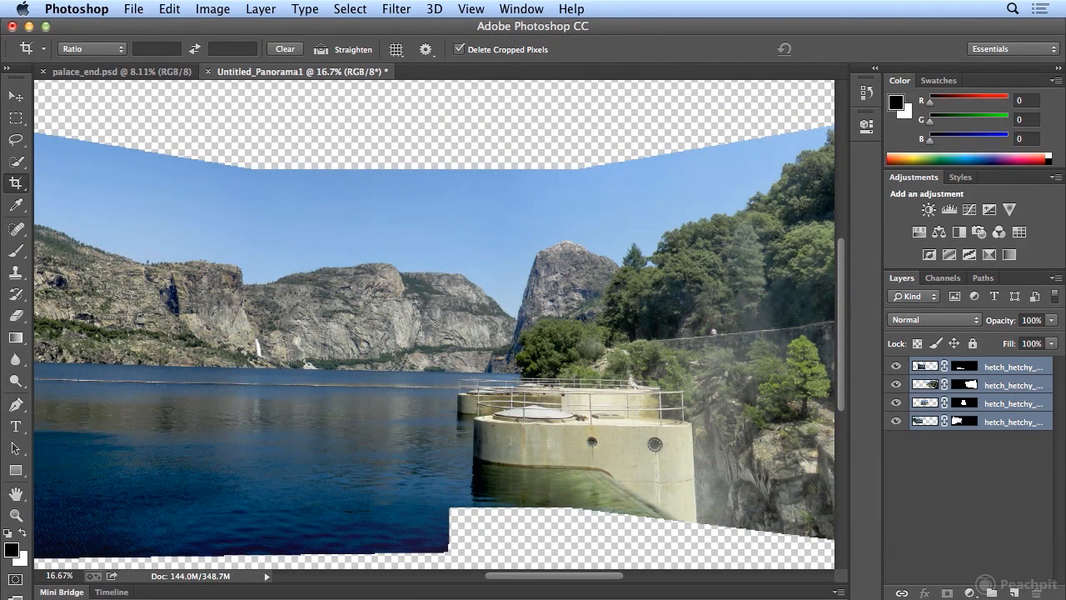
left_click(471, 9)
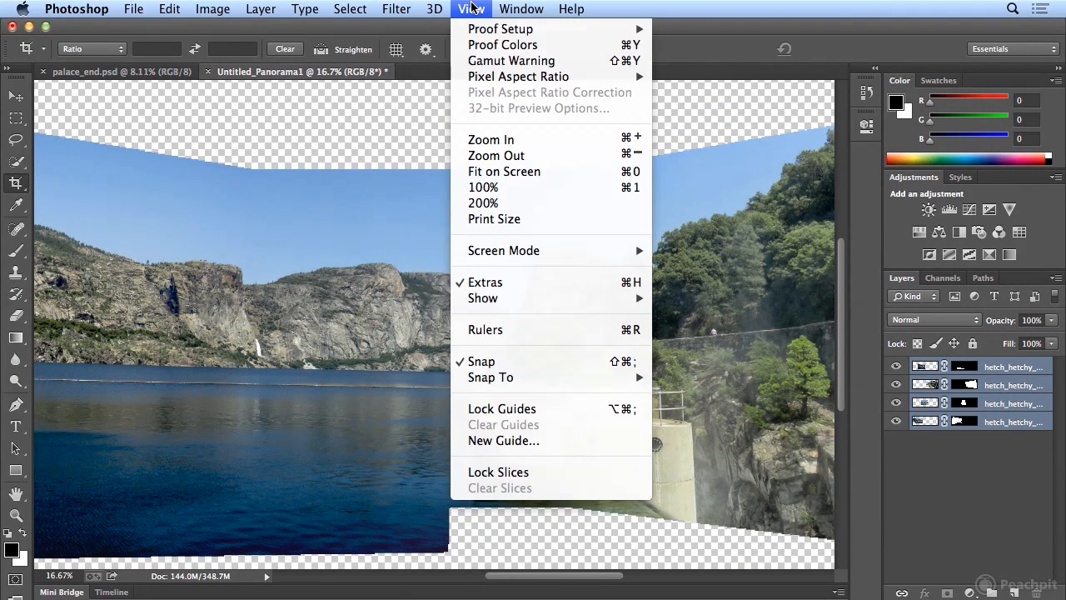
left_click(509, 140)
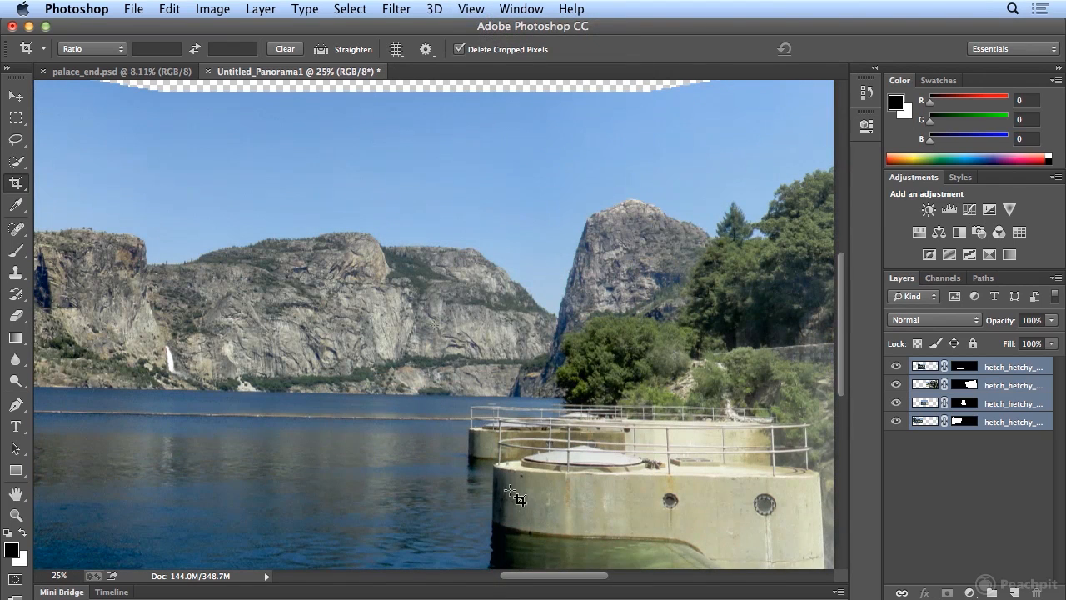
left_click_drag(548, 581, 639, 581)
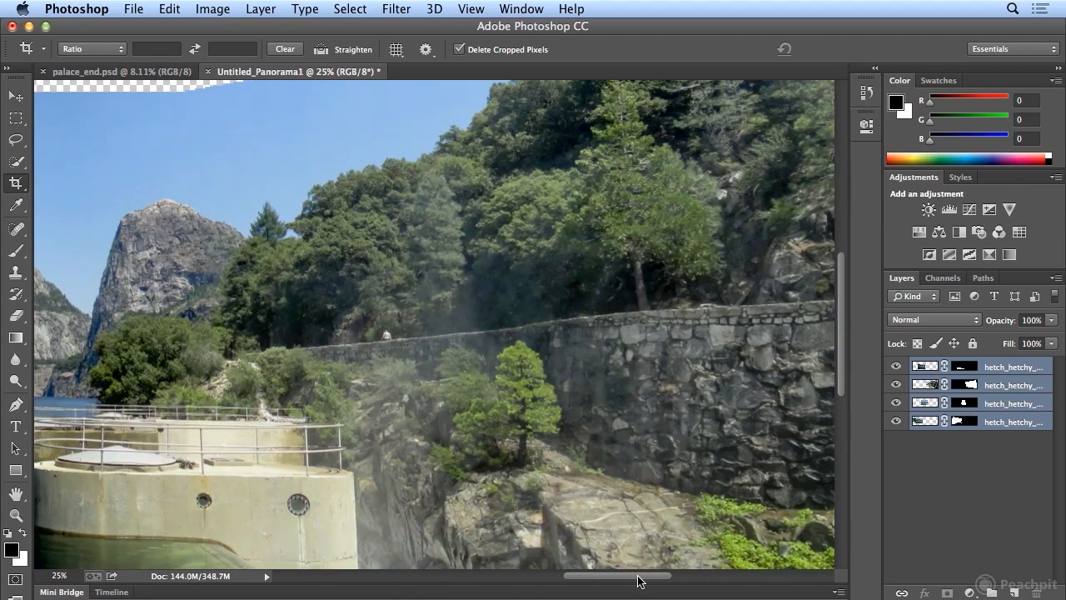
- Switch to Bridge, compare the source photos hetch_hetchy_03.tif and hetch_hetchy_02.tif, and return to the panorama in Photoshop
key("super+Tab")
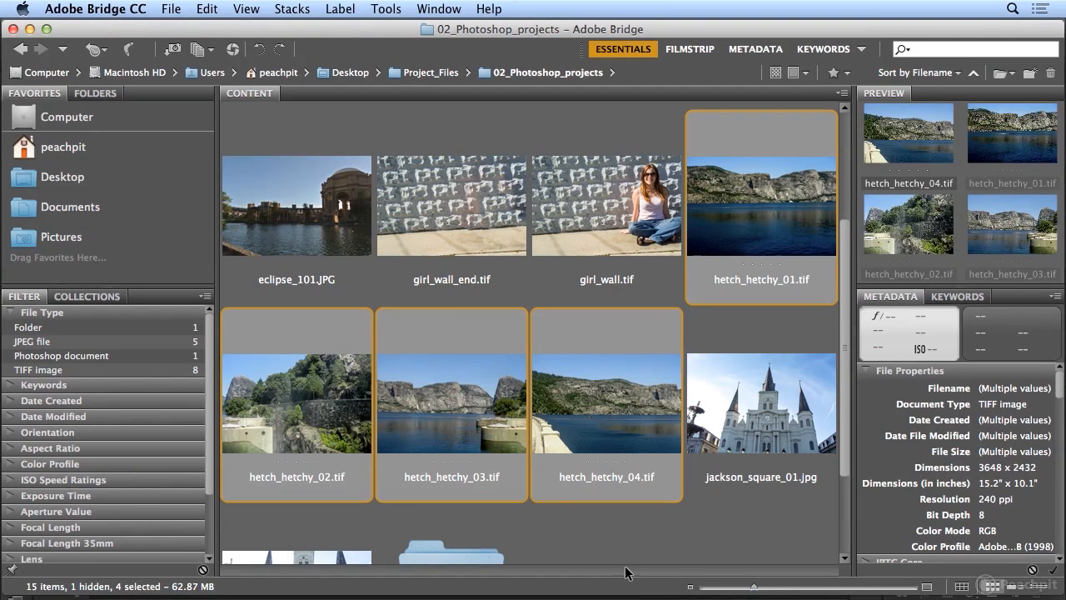
left_click(477, 432)
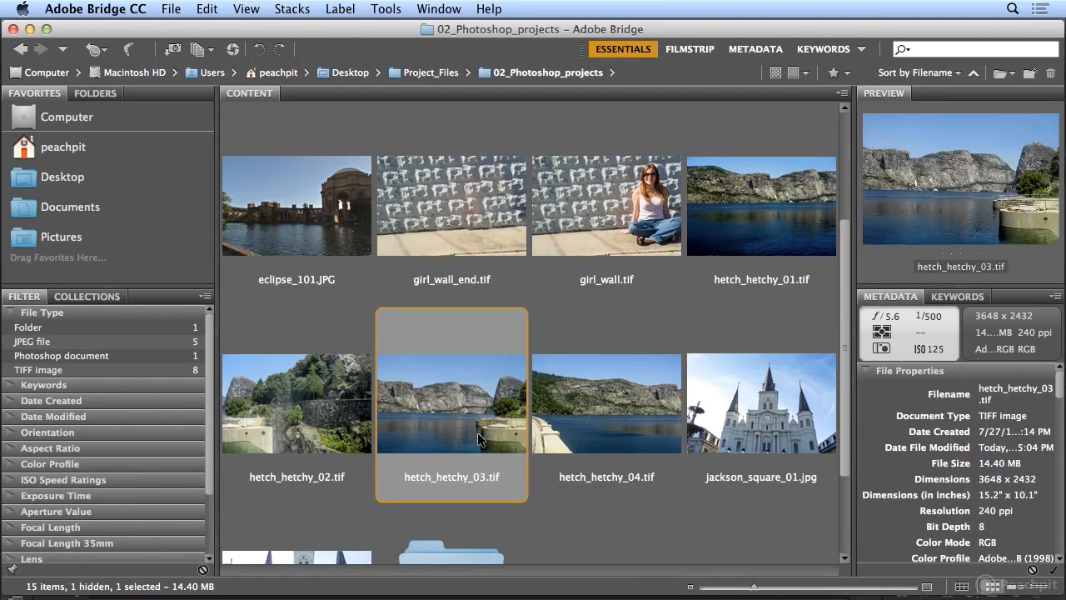
left_click(327, 446)
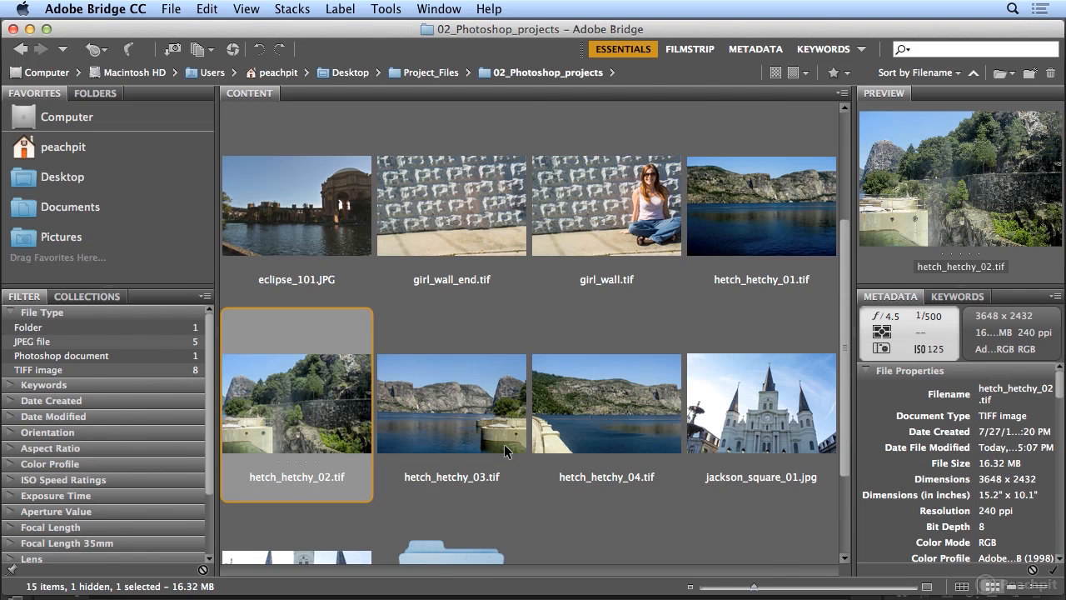
key("super+Tab")
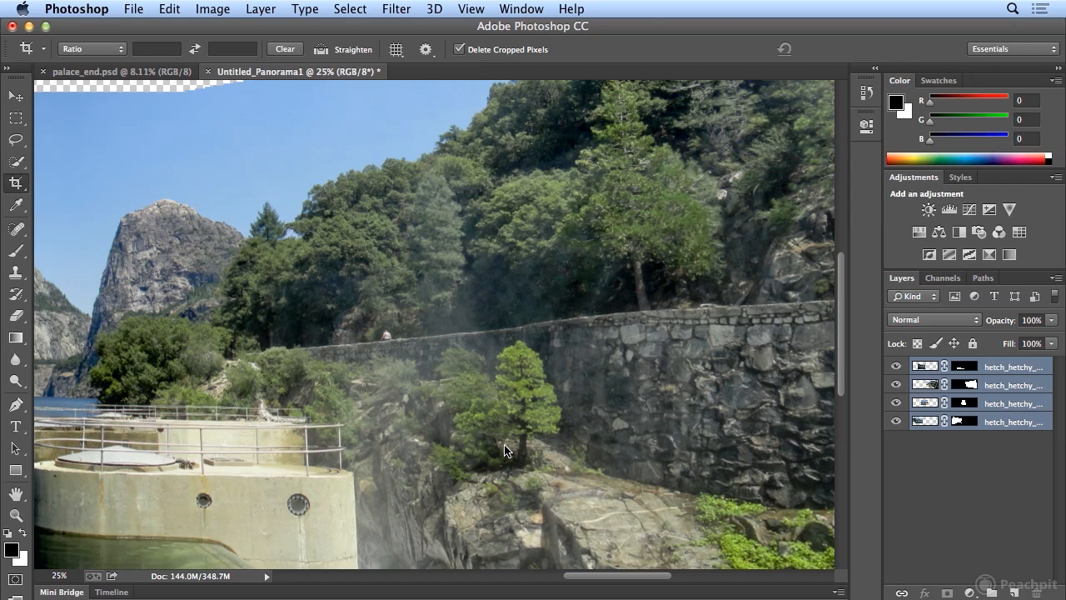
- Flatten the four panorama layers into a single background layer
left_click(471, 8)
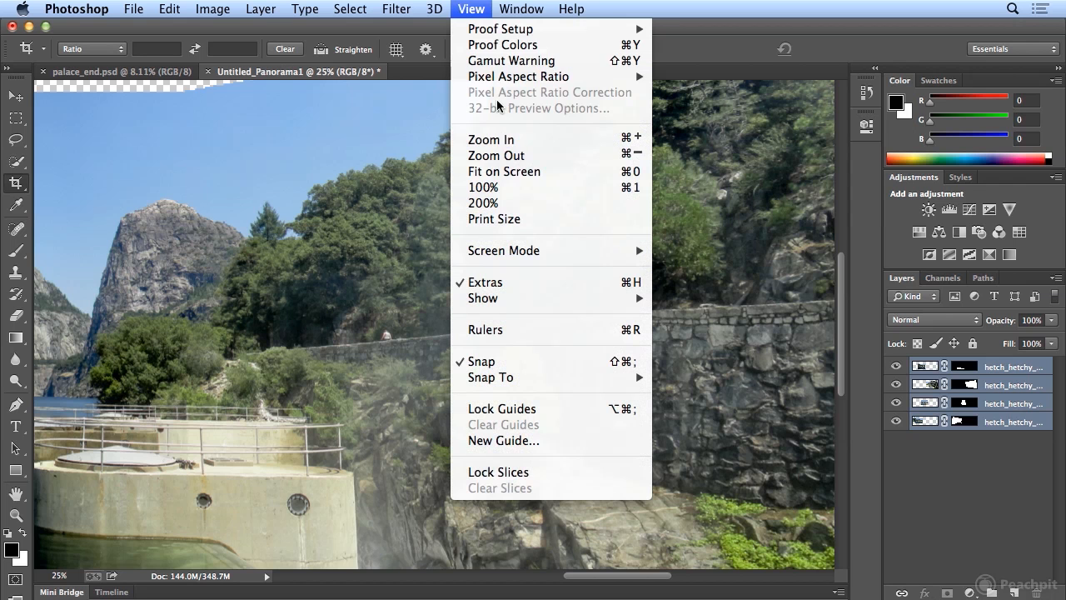
left_click(507, 173)
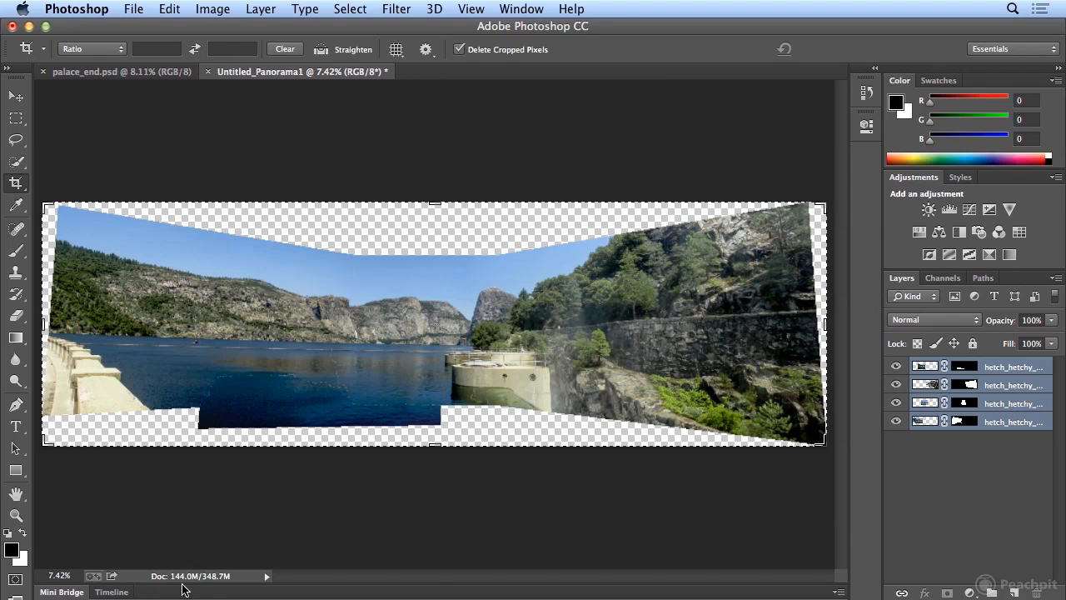
left_click(260, 9)
scroll(356, 541, "down", 4)
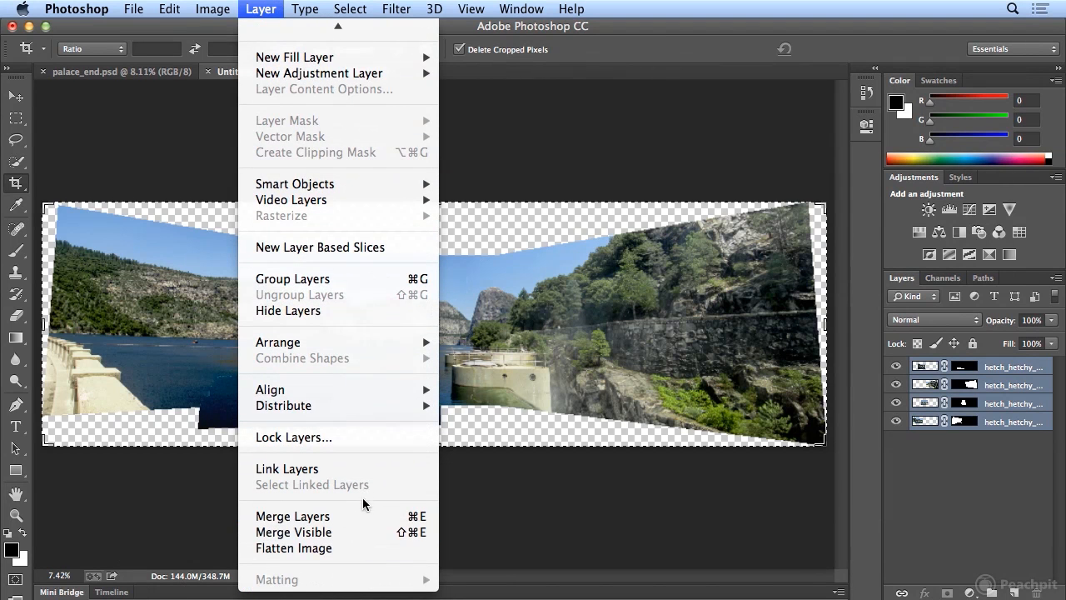
left_click(358, 547)
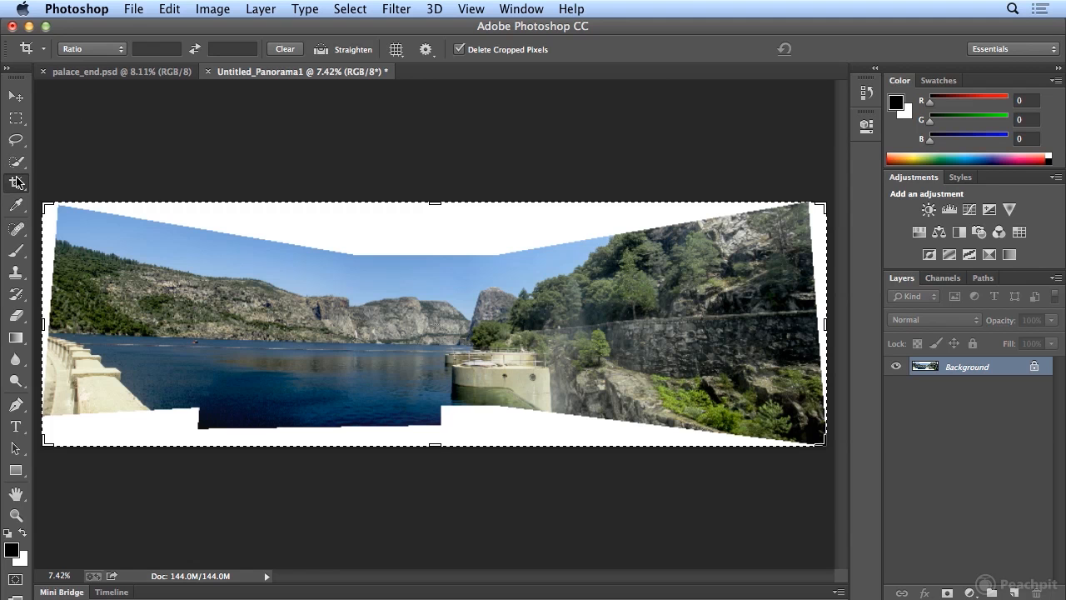
- Crop the panorama to trim the uneven lower edge and white sides, leaving the white wedge above the sky in the frame
left_click_drag(435, 444, 441, 425)
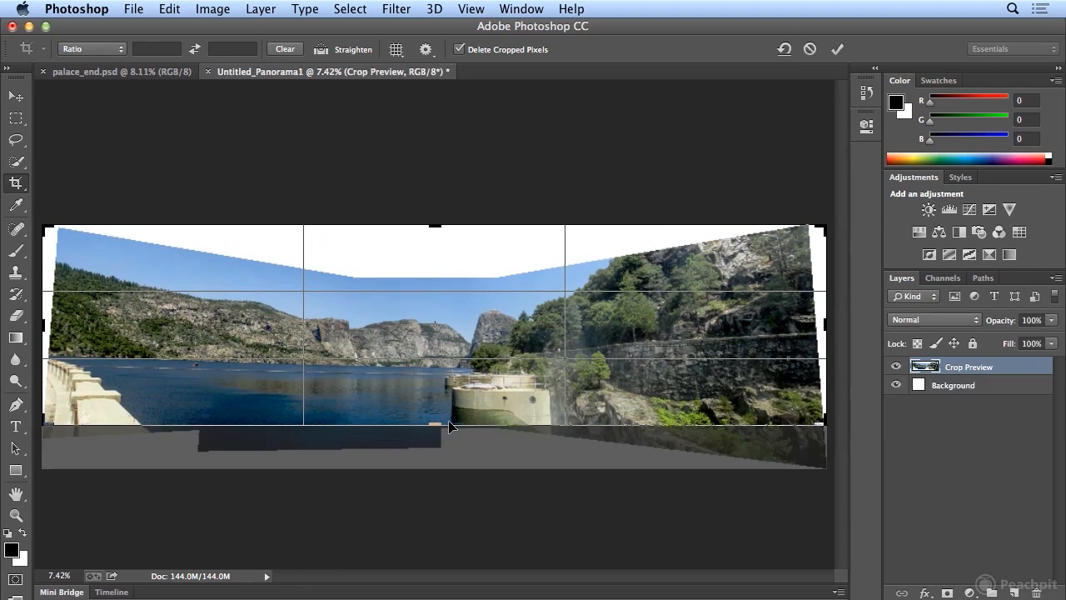
mouse_move(823, 228)
left_mouse_down()
mouse_move(806, 241)
mouse_move(815, 244)
mouse_move(797, 239)
mouse_move(815, 239)
left_mouse_up()
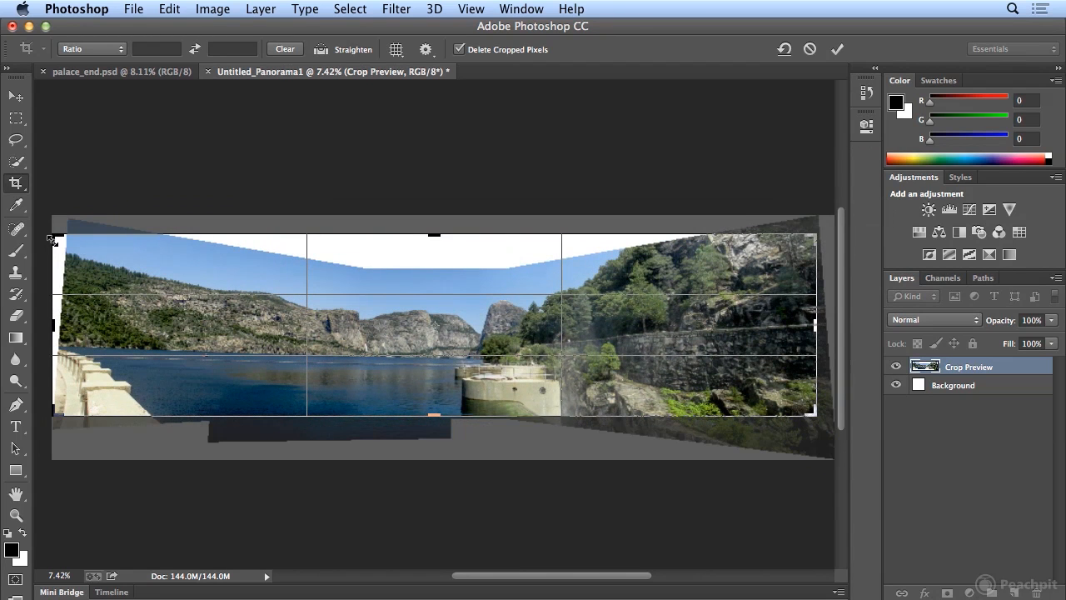
left_click_drag(52, 239, 63, 241)
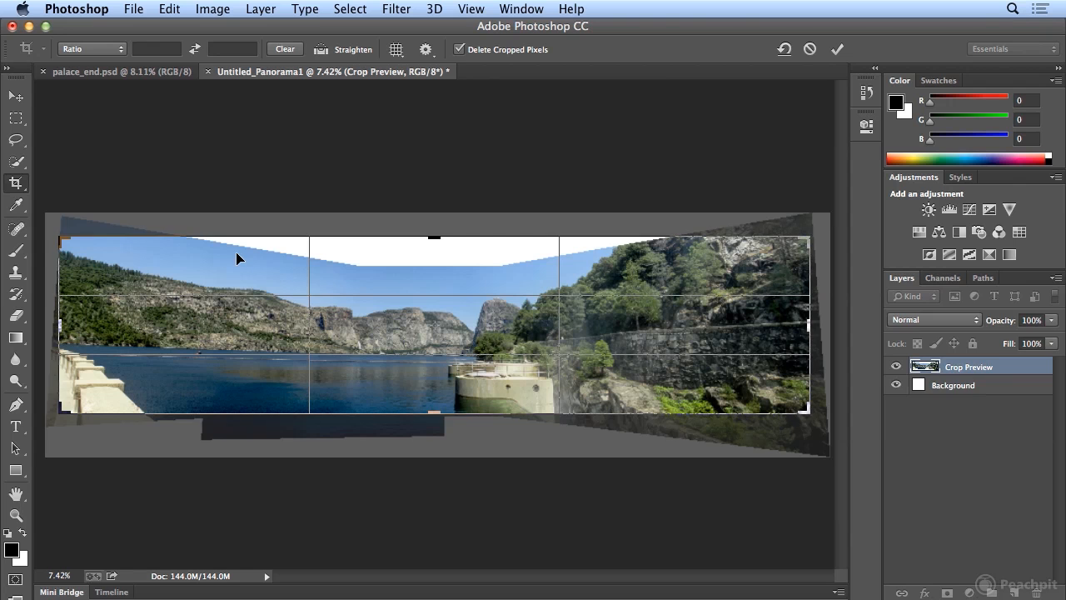
key("Return")
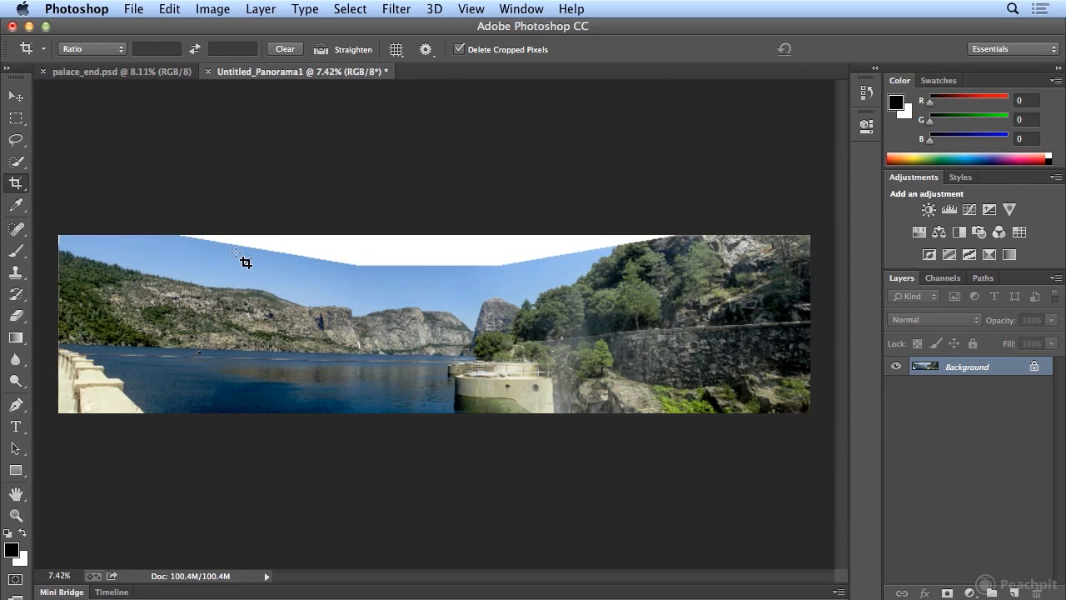
- Select the white wedge above the sky with the Quick Selection tool and expand the selection by 10 pixels
left_click(15, 163)
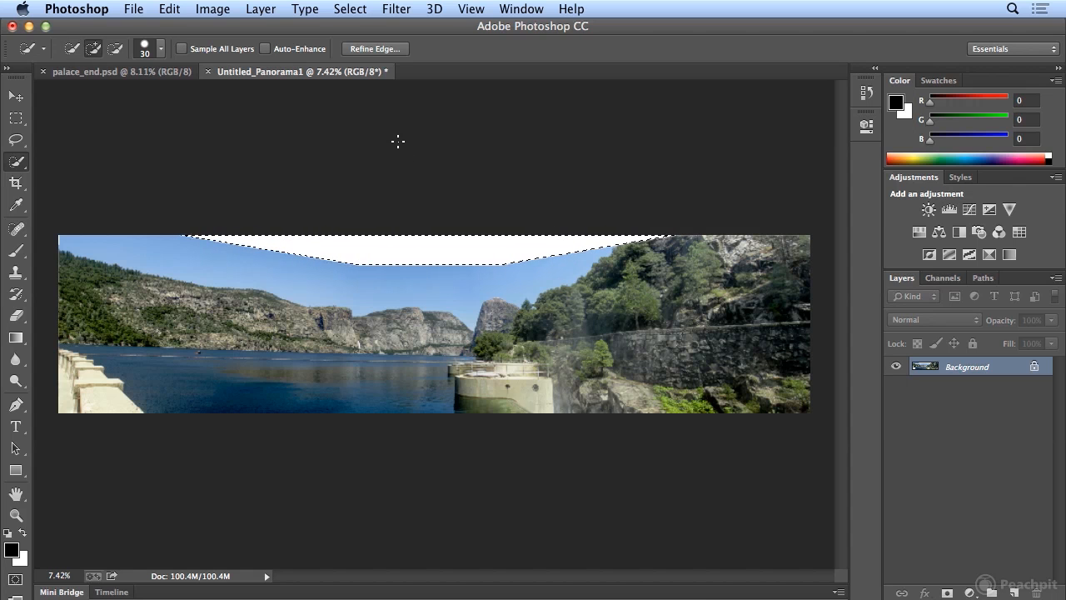
left_click(353, 12)
mouse_move(405, 235)
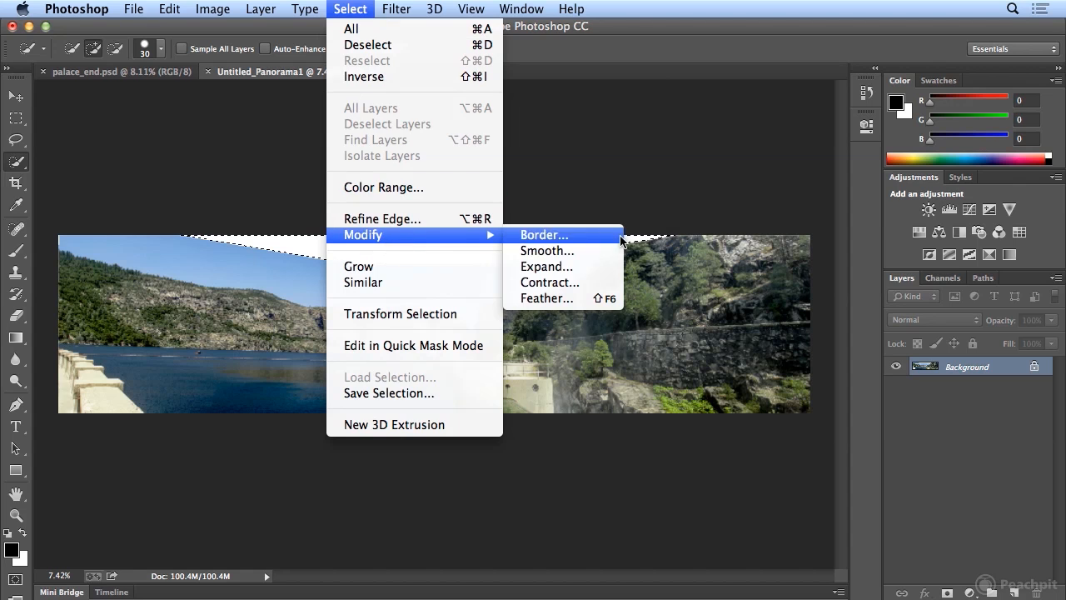
left_click(619, 273)
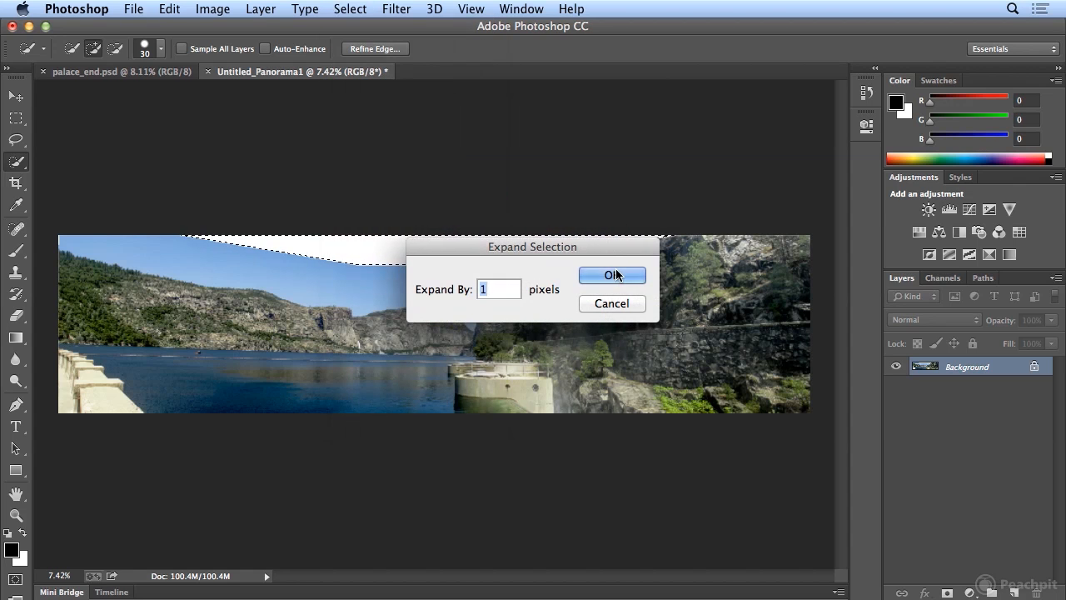
type("10")
key("Return")
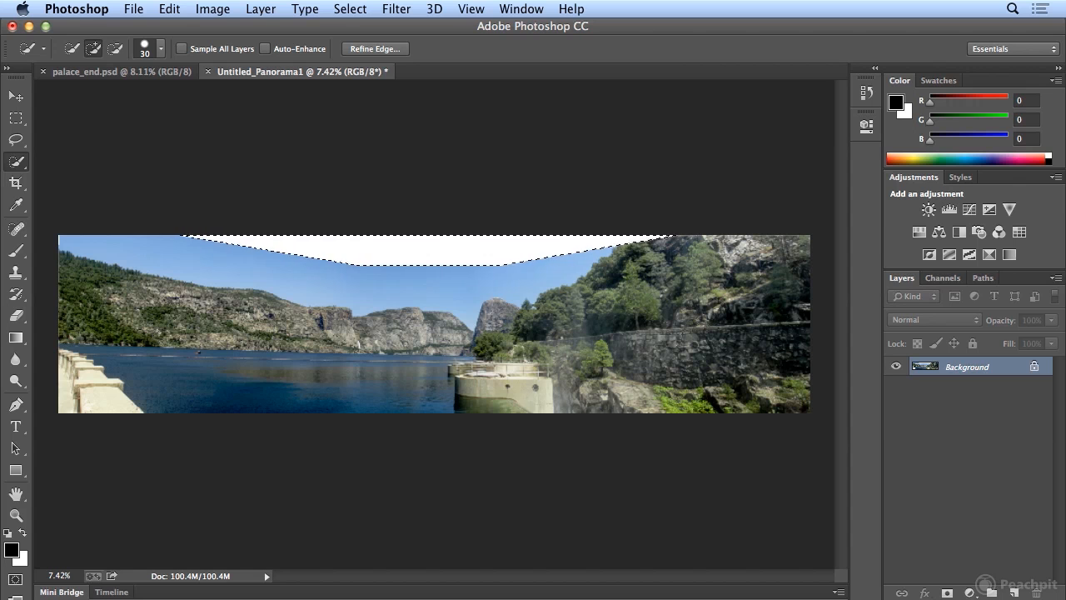
- Fill the selected white wedge using Content-Aware in Normal mode at 100% opacity, and deselect it
left_click(170, 8)
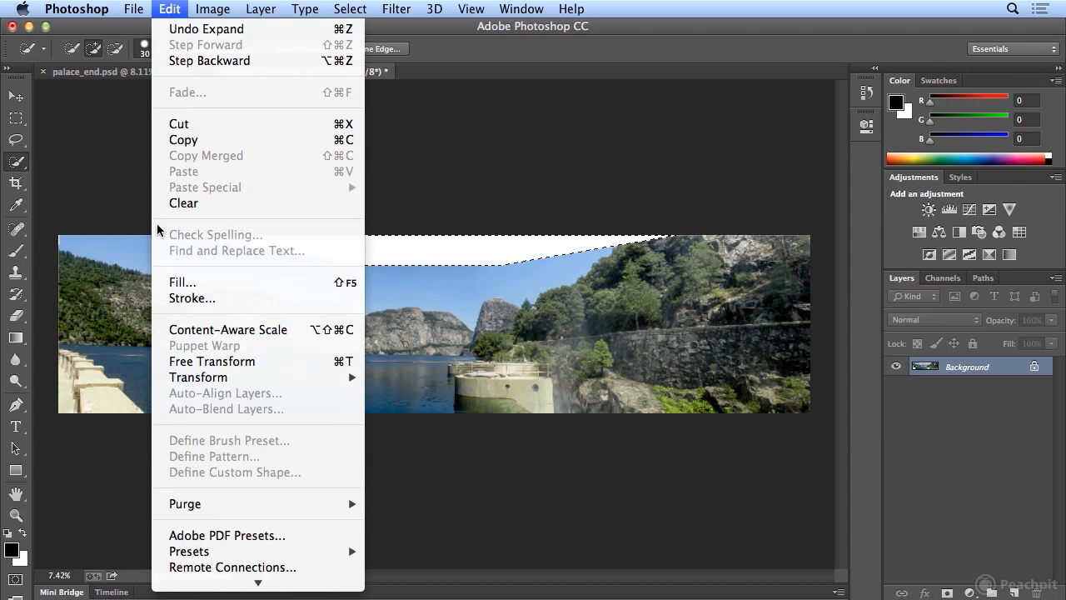
left_click(179, 281)
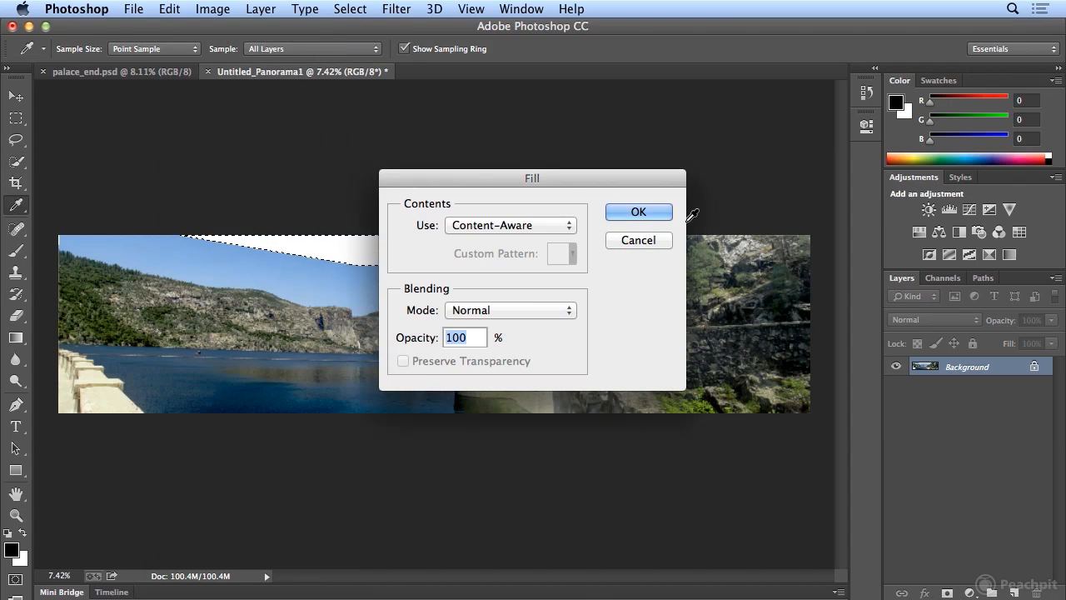
left_click(570, 226)
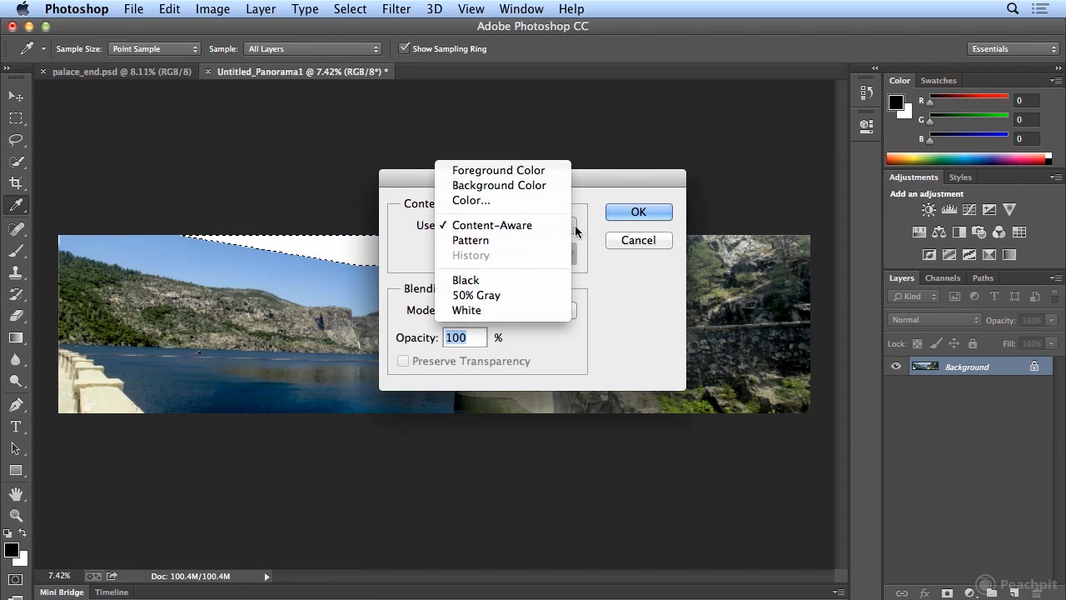
left_click(575, 224)
left_click(619, 210)
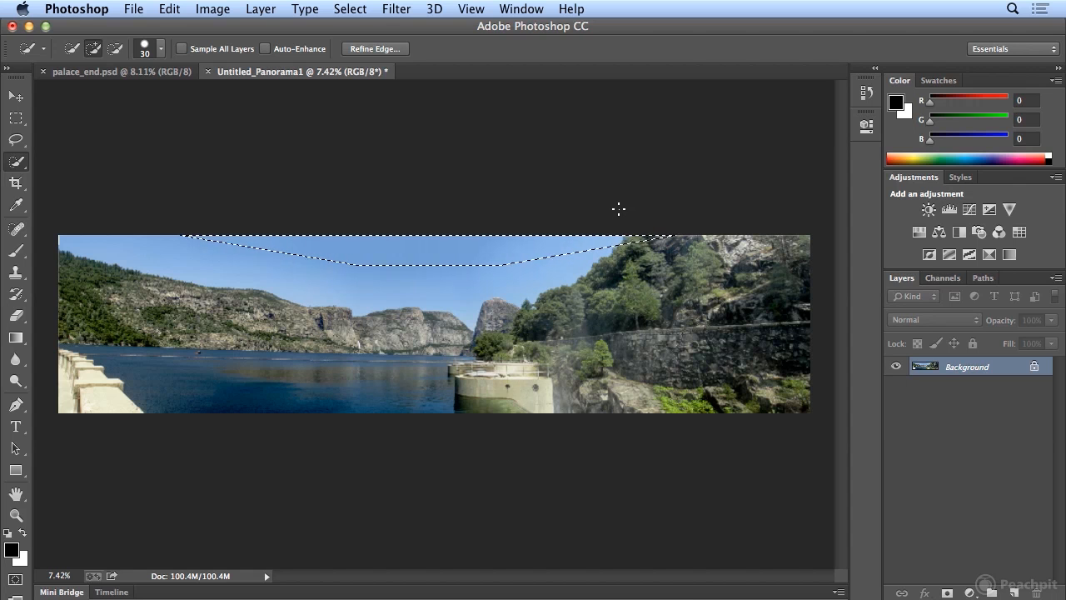
left_click(338, 8)
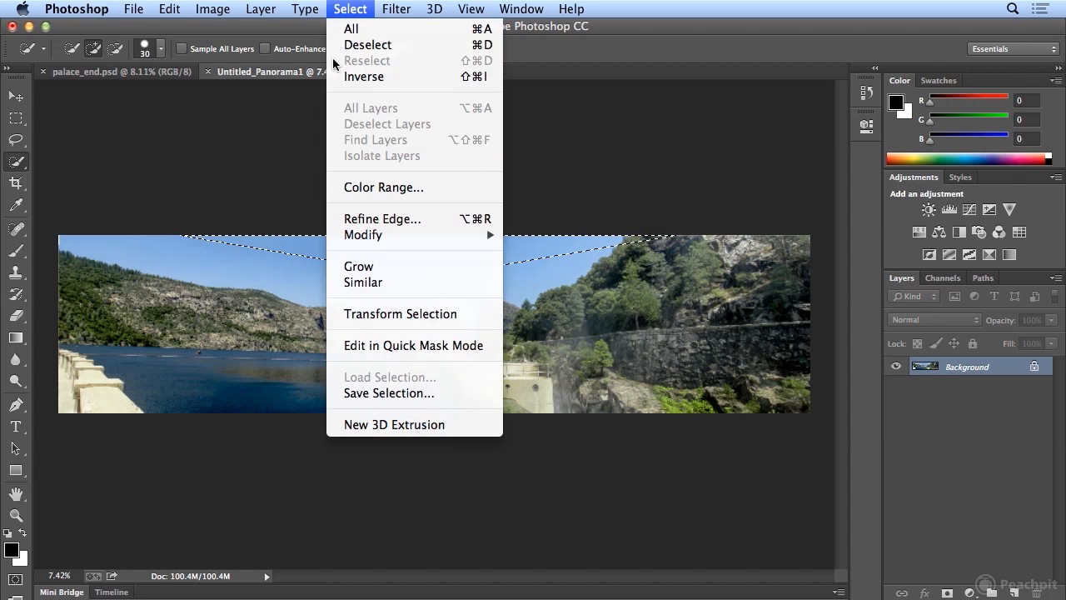
left_click(337, 43)
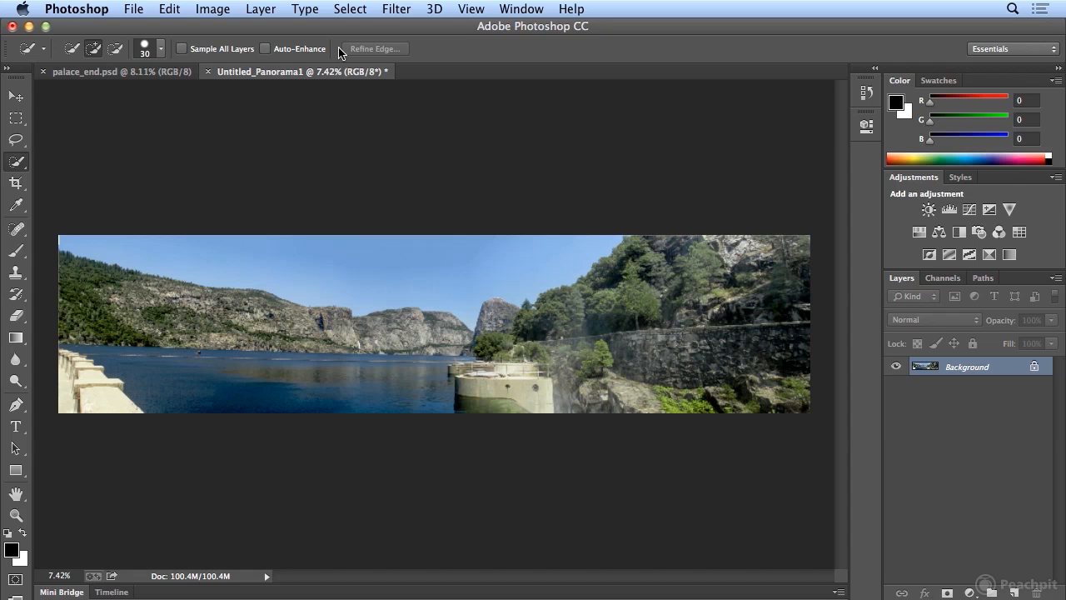
- Save the panorama as hetch_hetchy_end.tif in TIFF format with LZW compression in the 02_Photoshop_projects folder
left_click(135, 10)
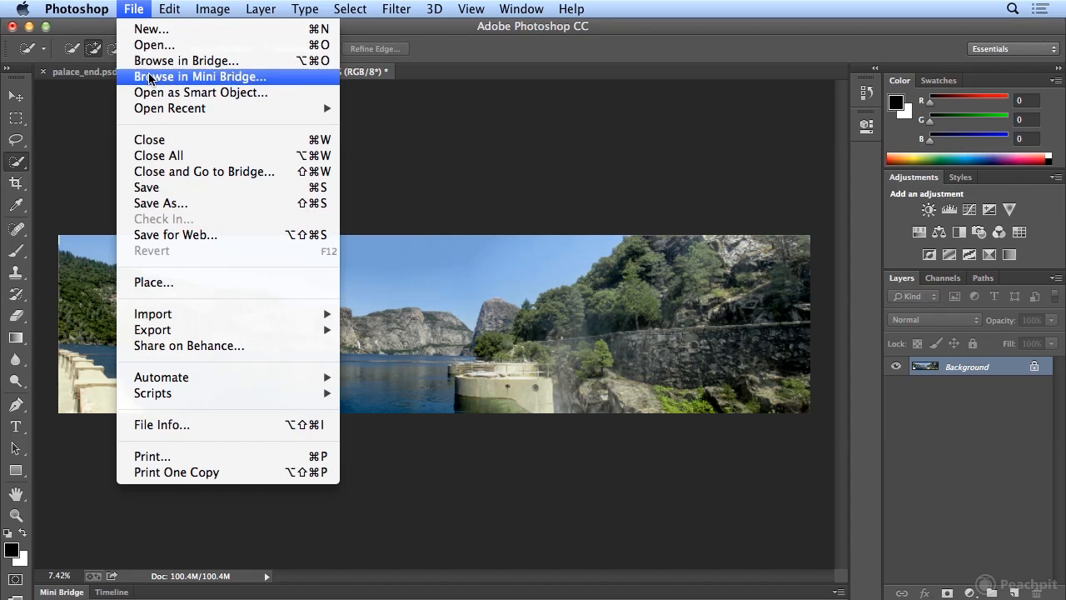
left_click(169, 204)
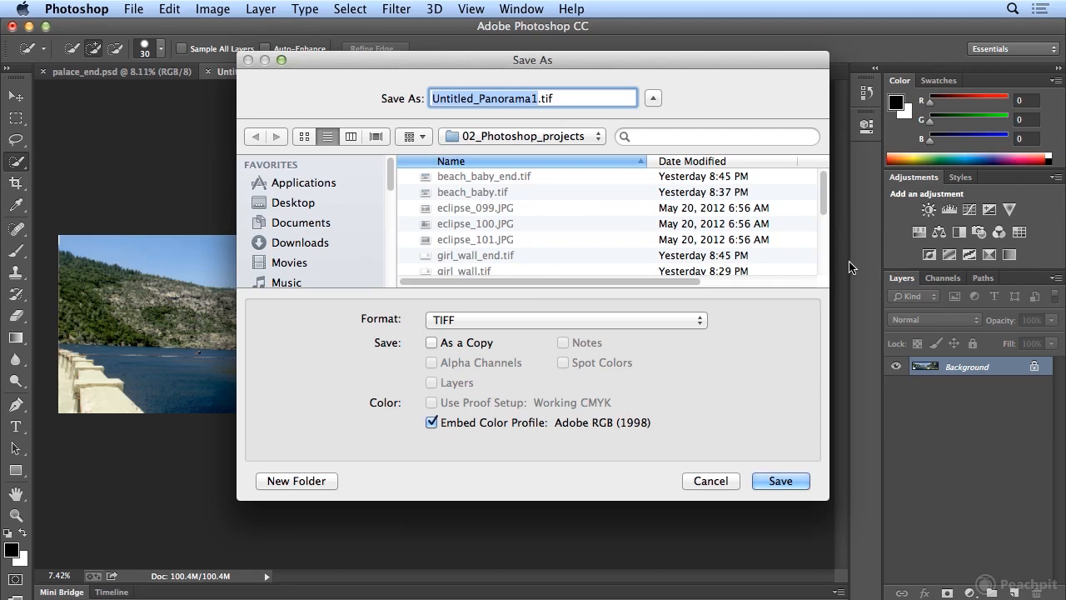
scroll(827, 266, "down", 3)
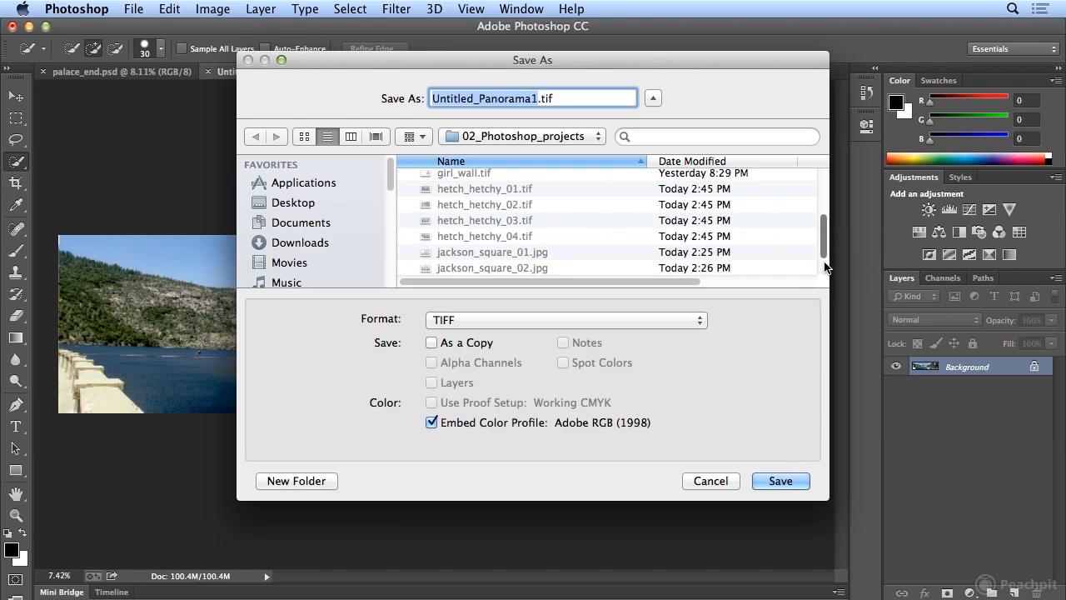
type("hetch_")
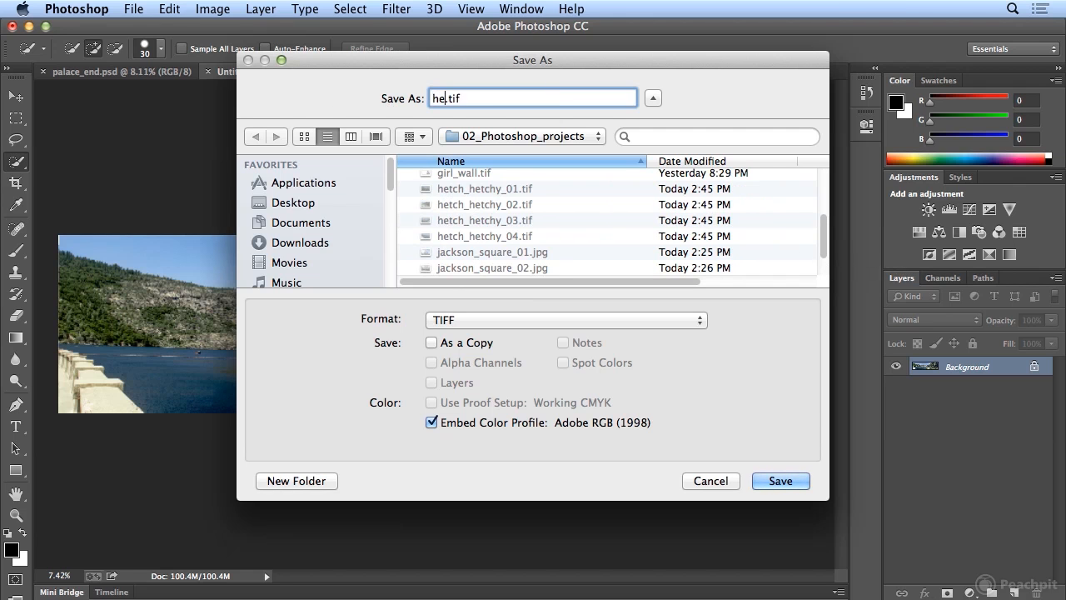
type("hetchy_end")
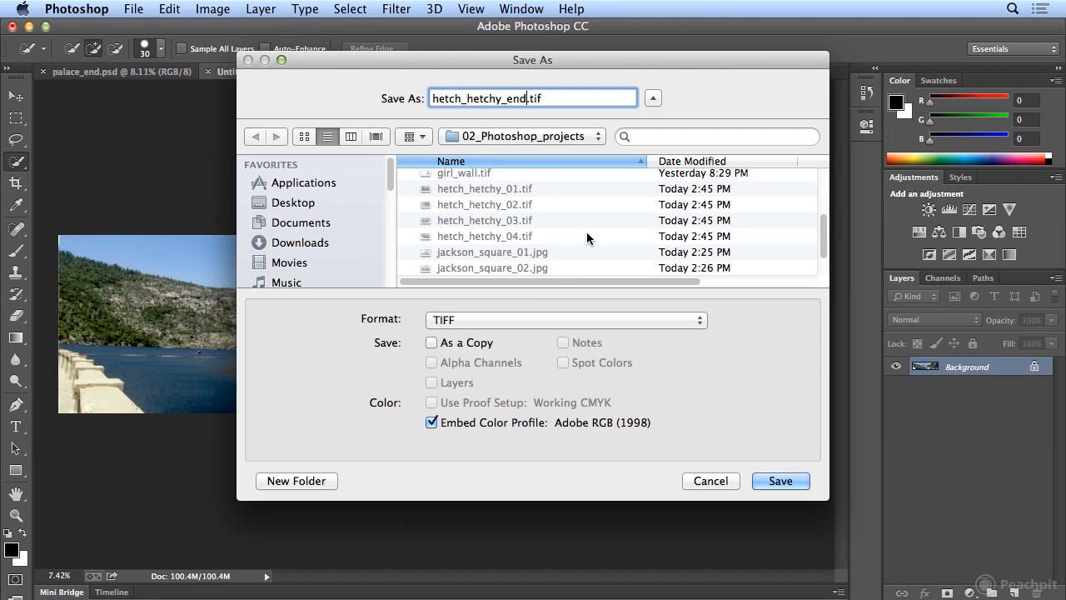
left_click(770, 481)
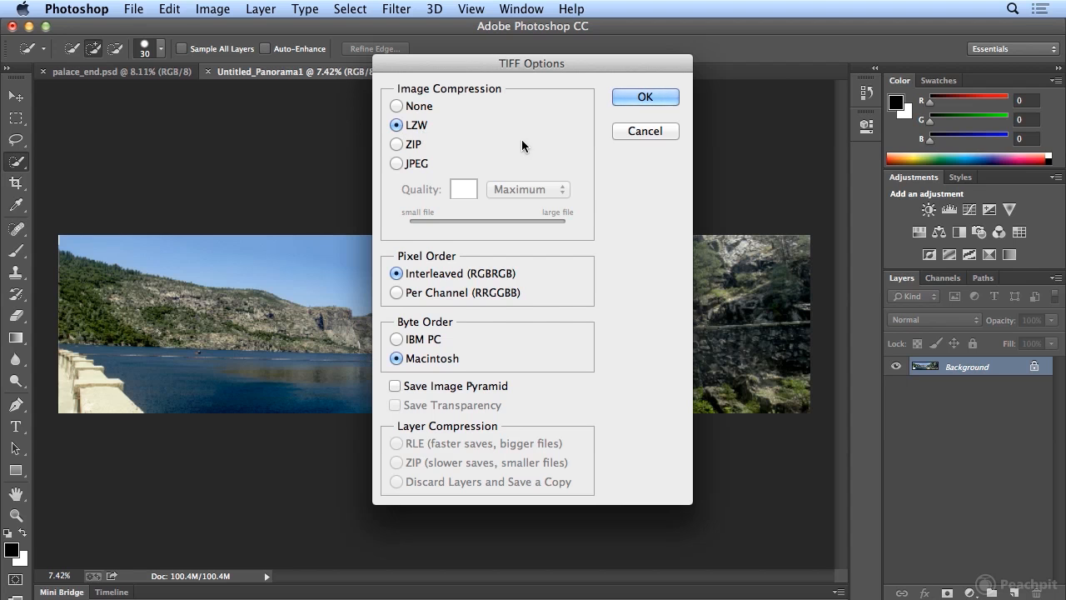
left_click(646, 97)
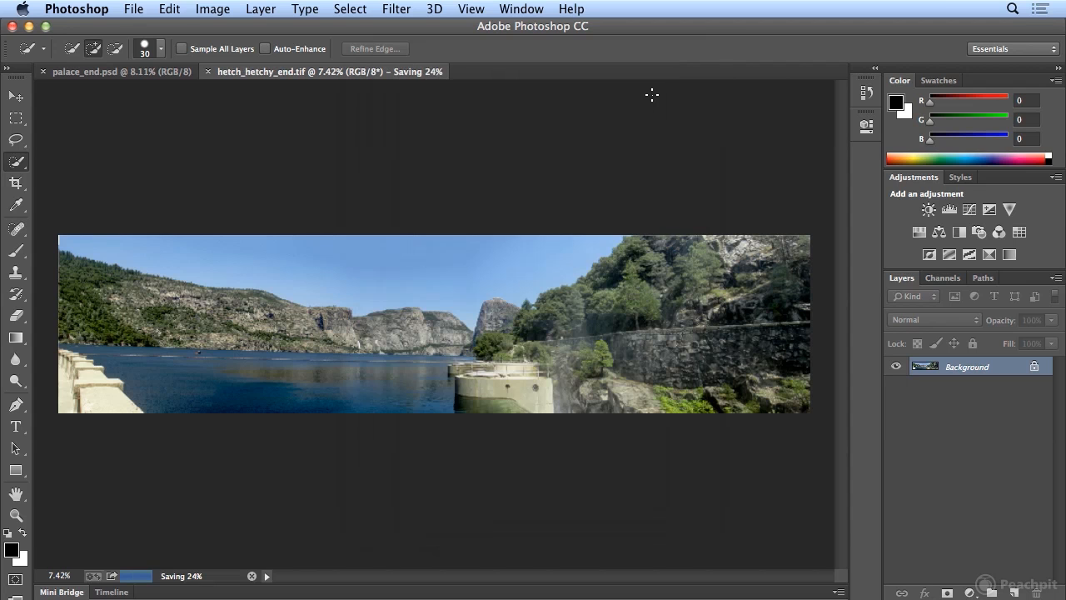